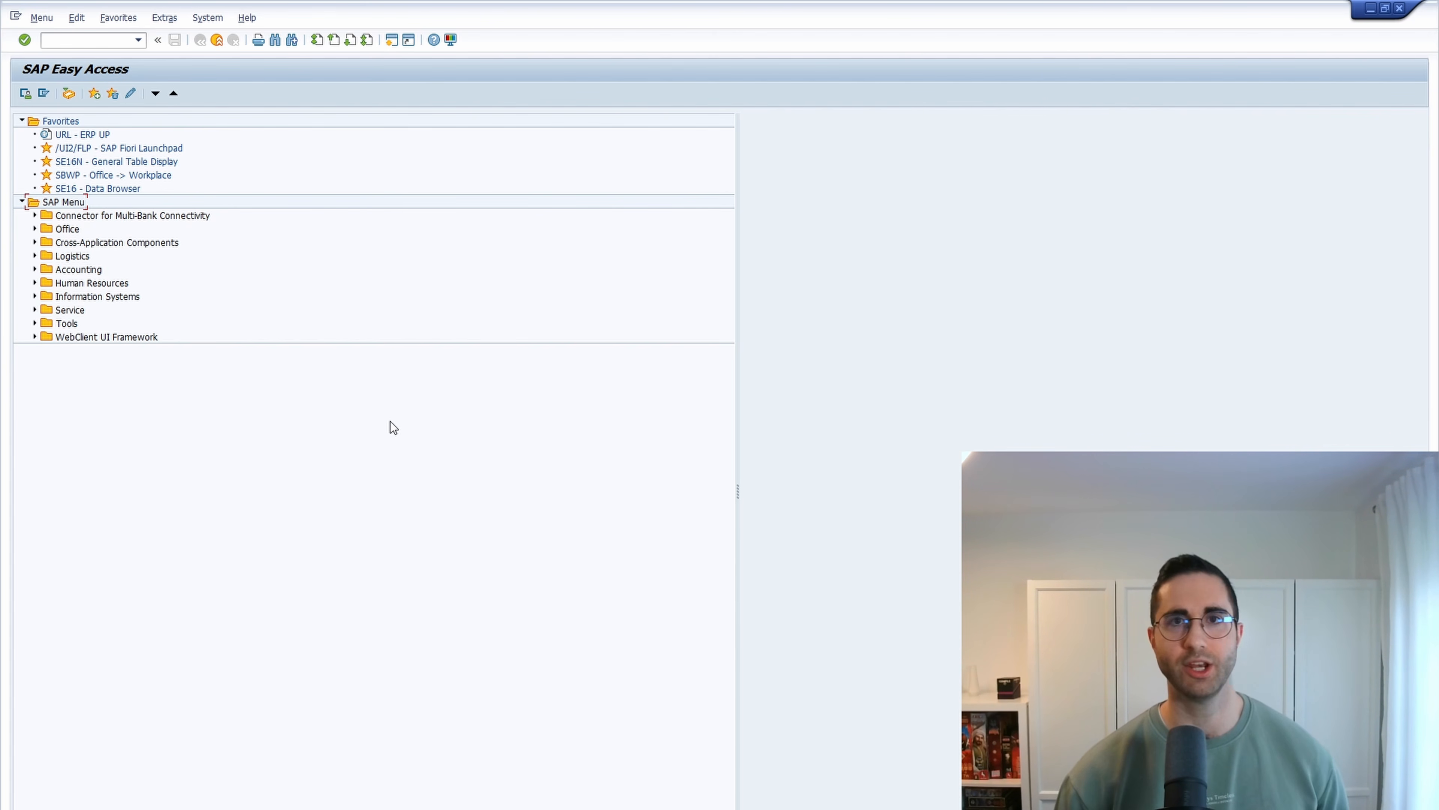
- Open transaction SU01 and enter TEST_ERP_UP as the user name
left_click(89, 41)
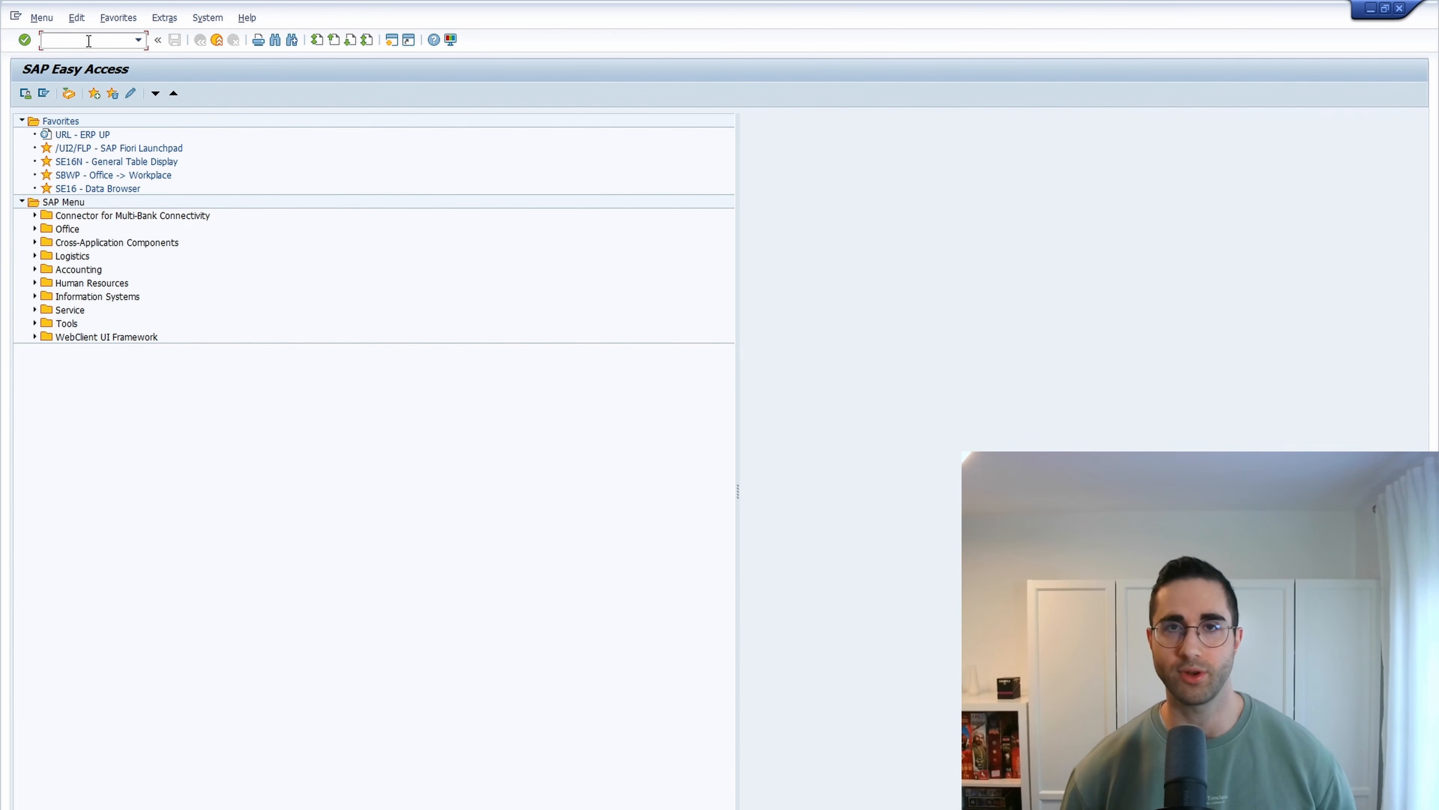
type("SU01")
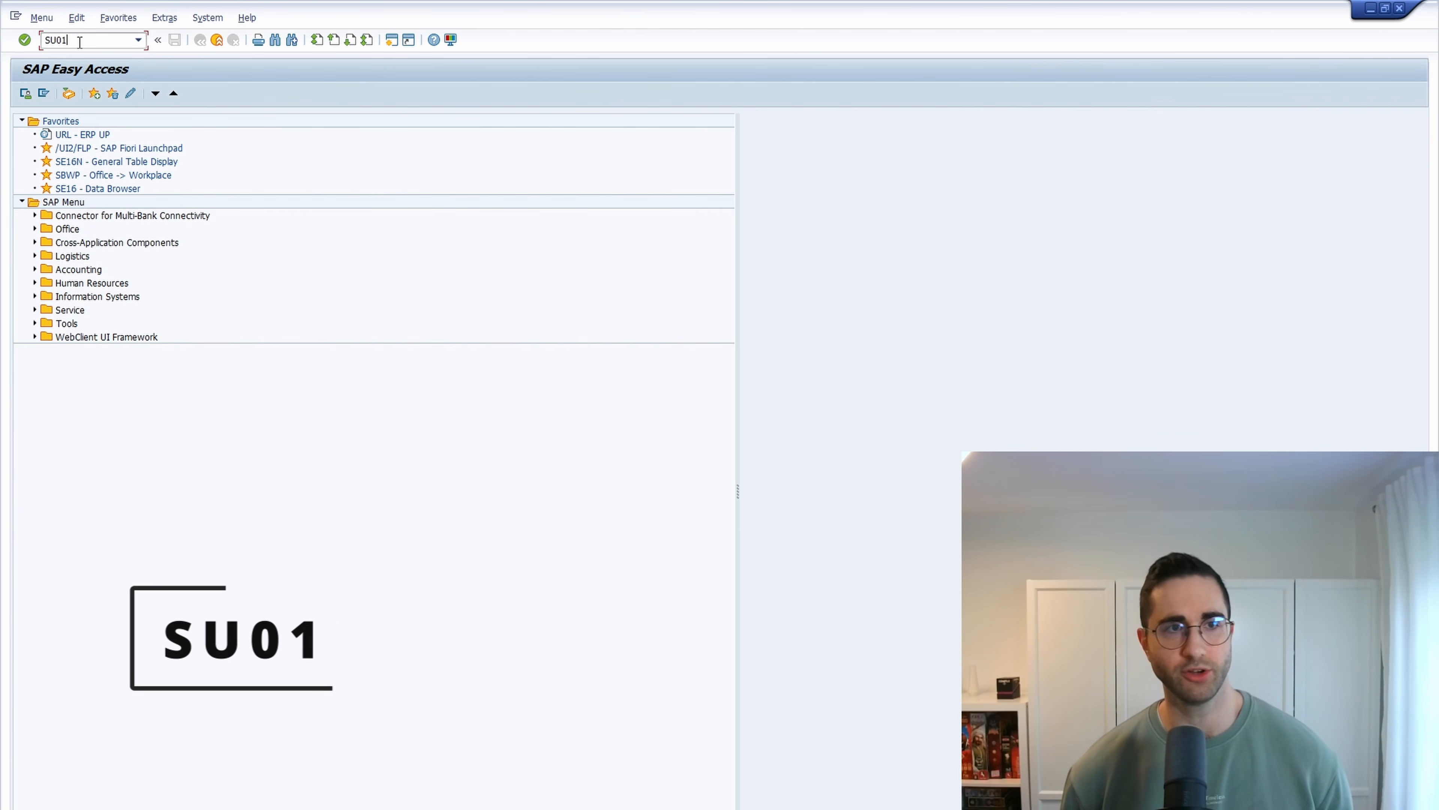
key("Return")
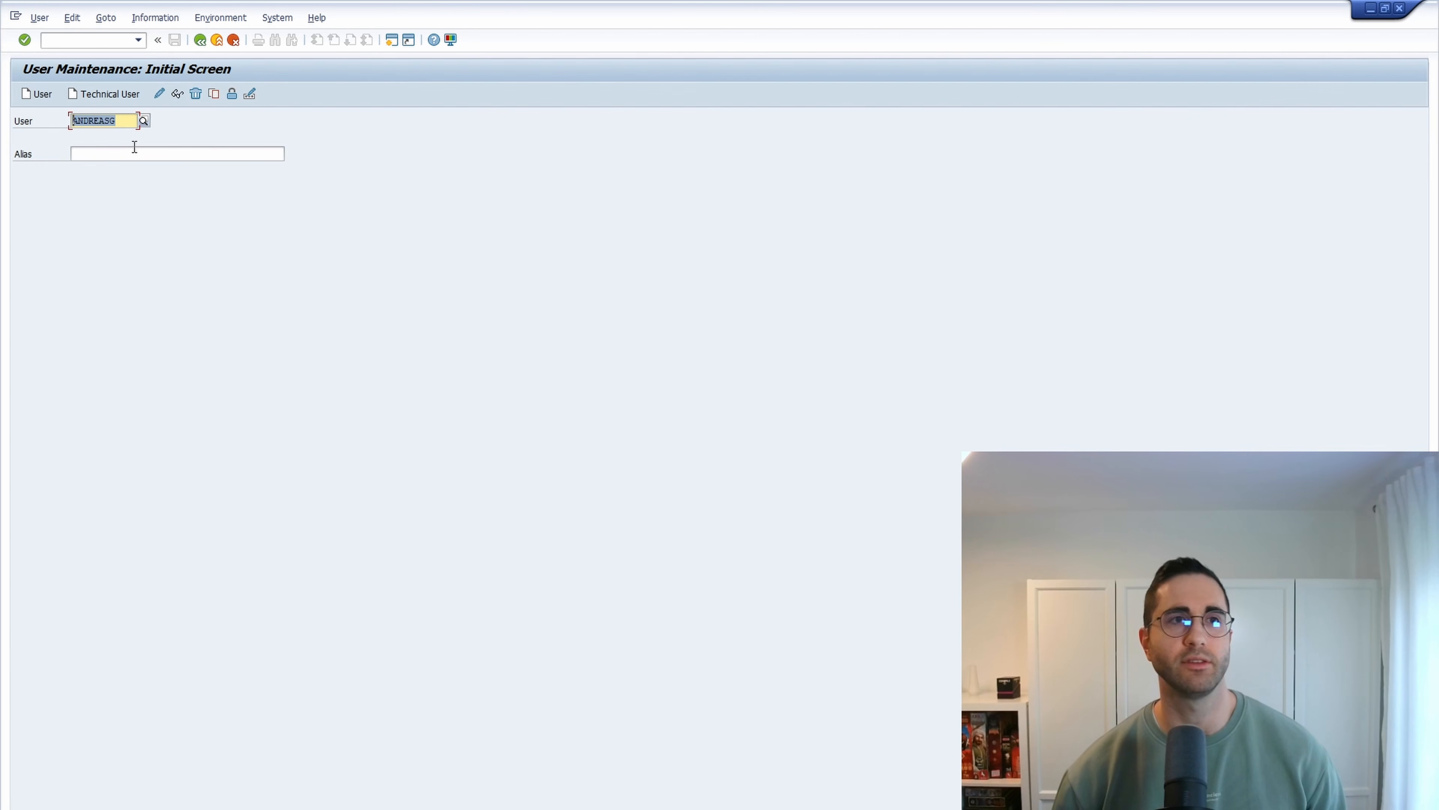
type("TEST_ER")
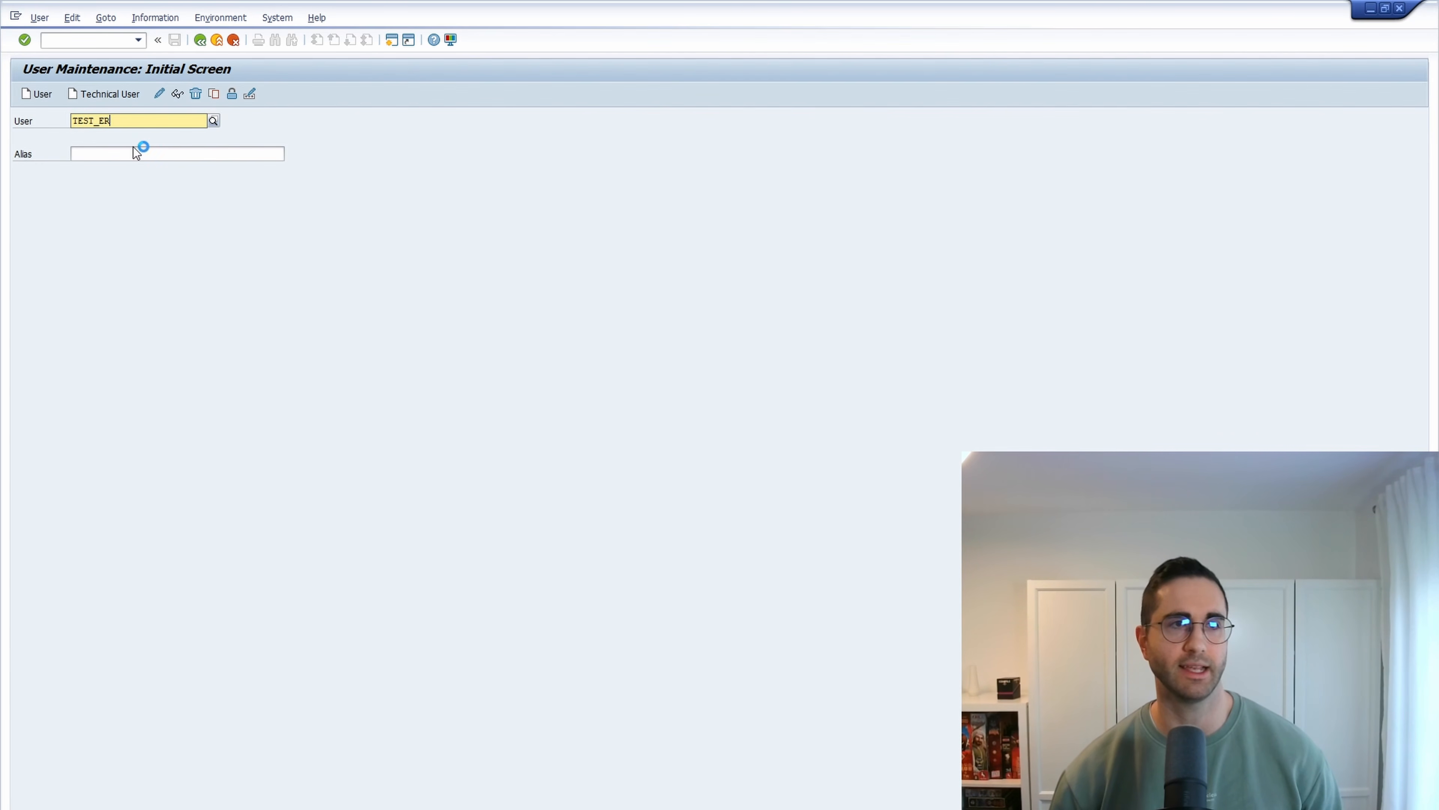
type("P_UP")
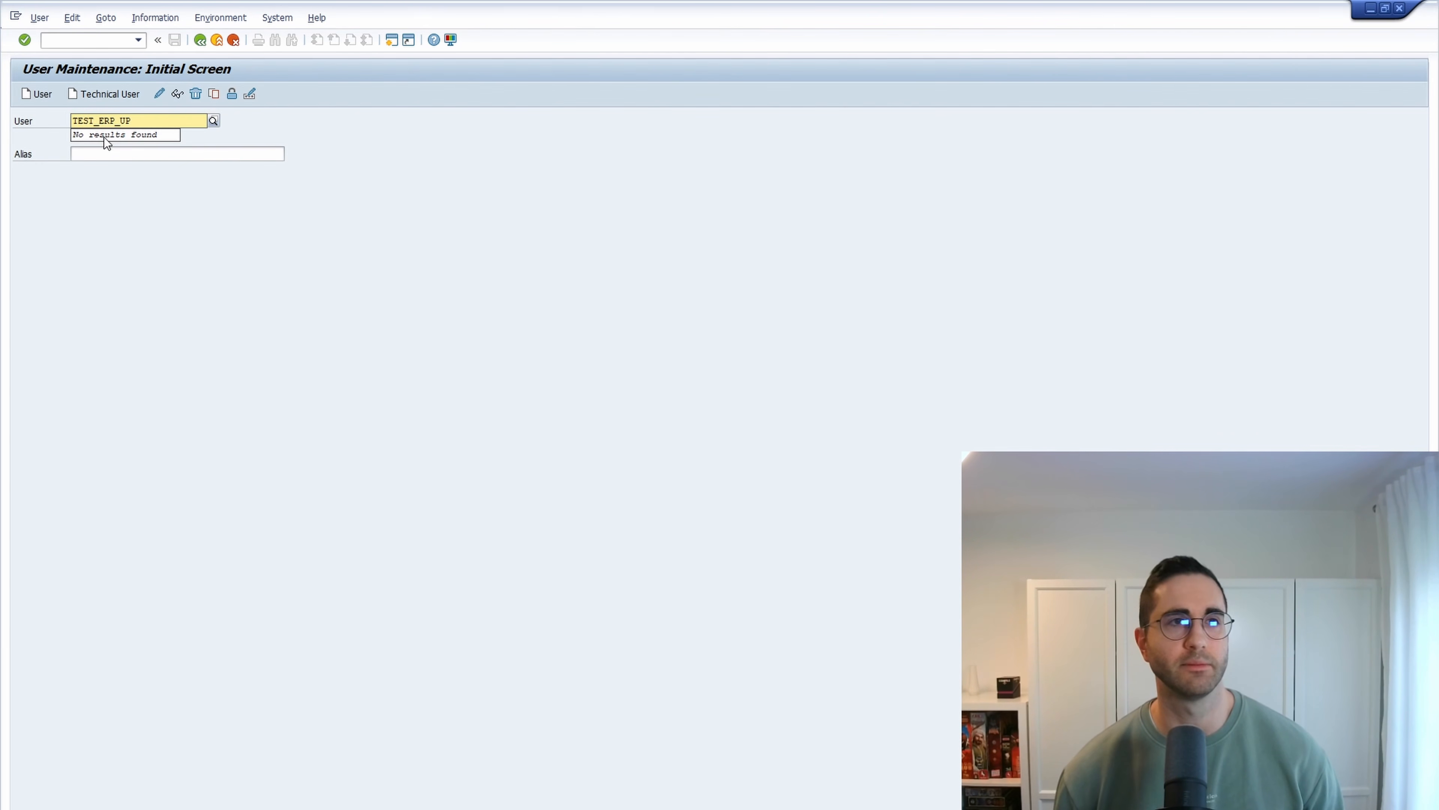
left_click(110, 201)
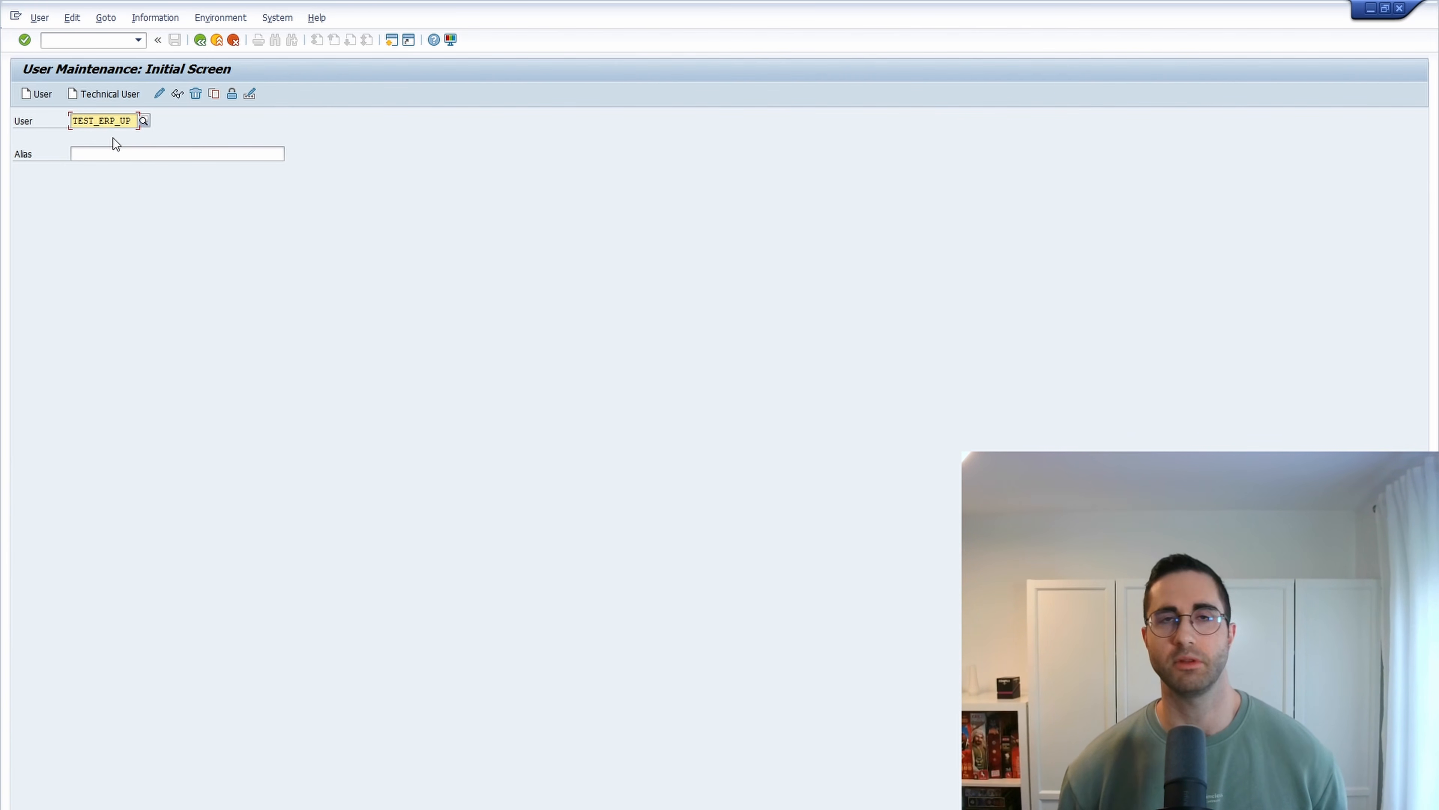
- Search the user master records for TEST_ERP_UP through the user search help
left_click(146, 121)
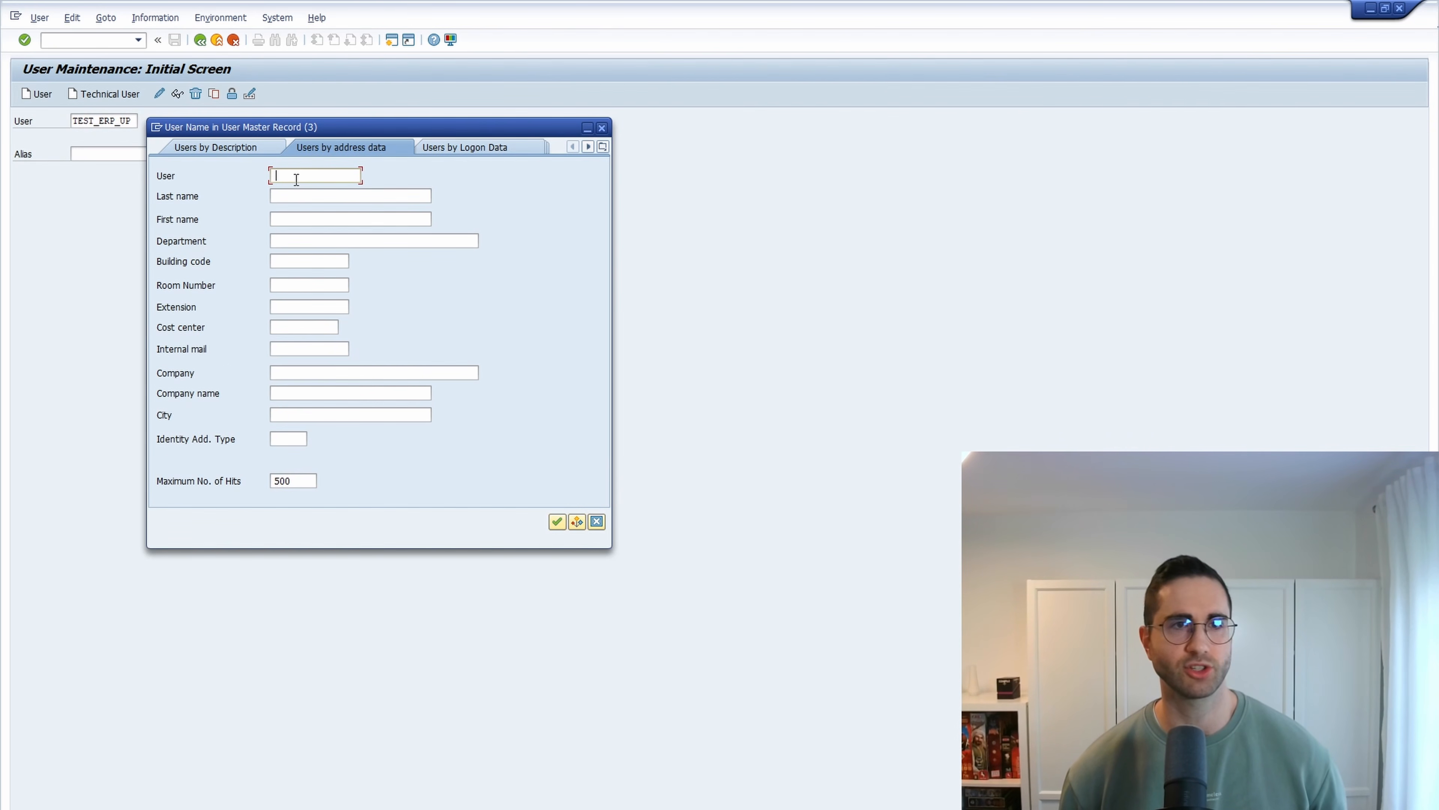
type("TEST_ERP_UP")
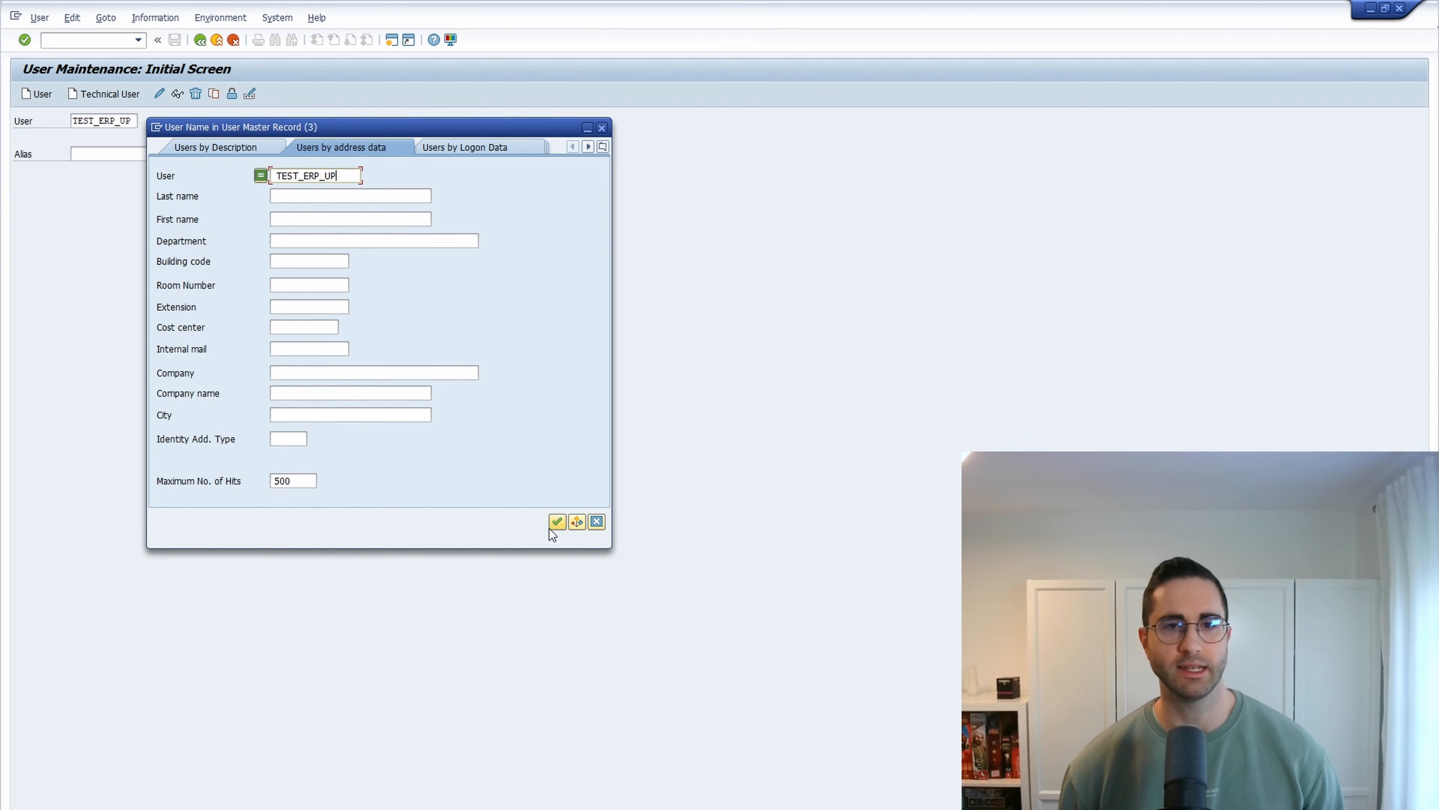
left_click(557, 521)
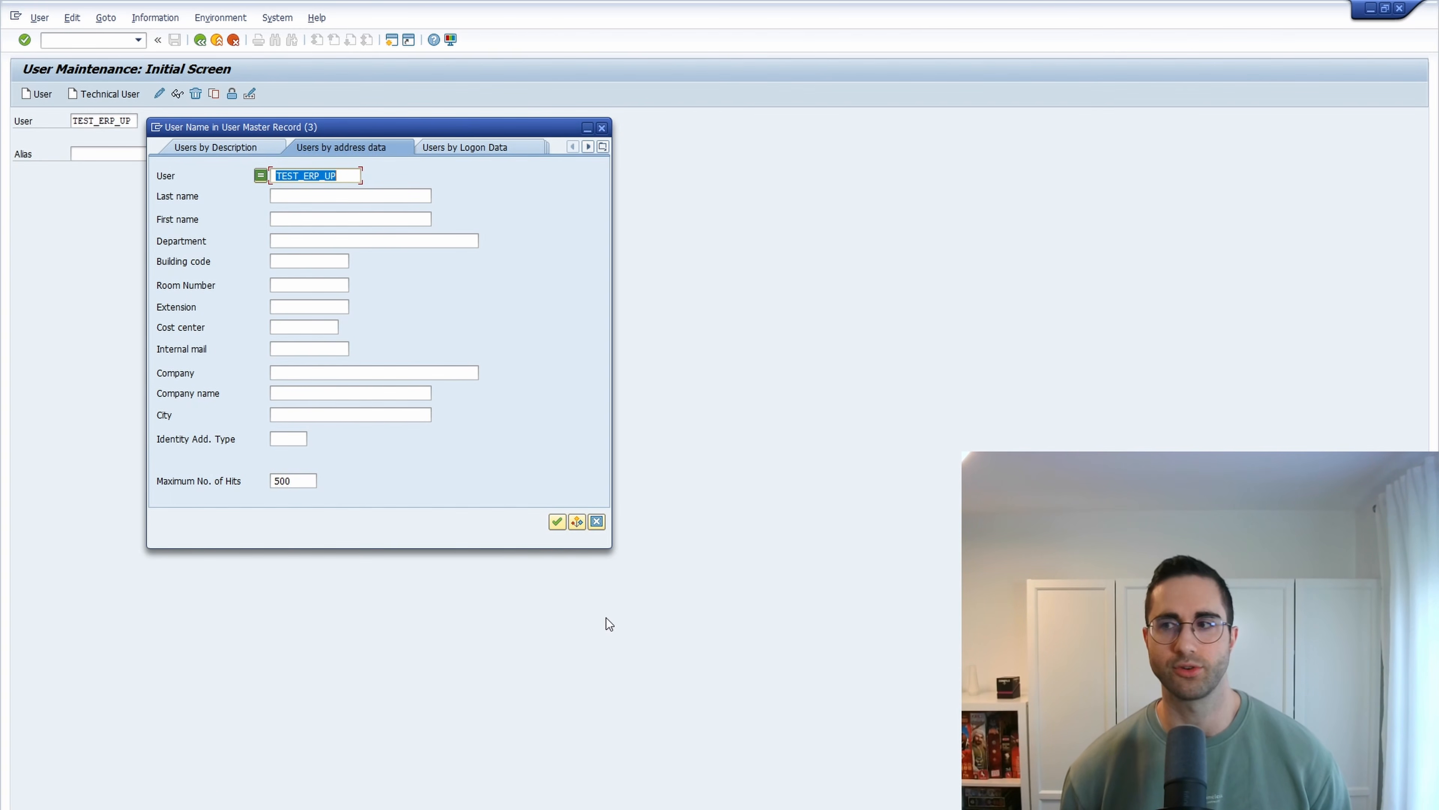
left_click(601, 128)
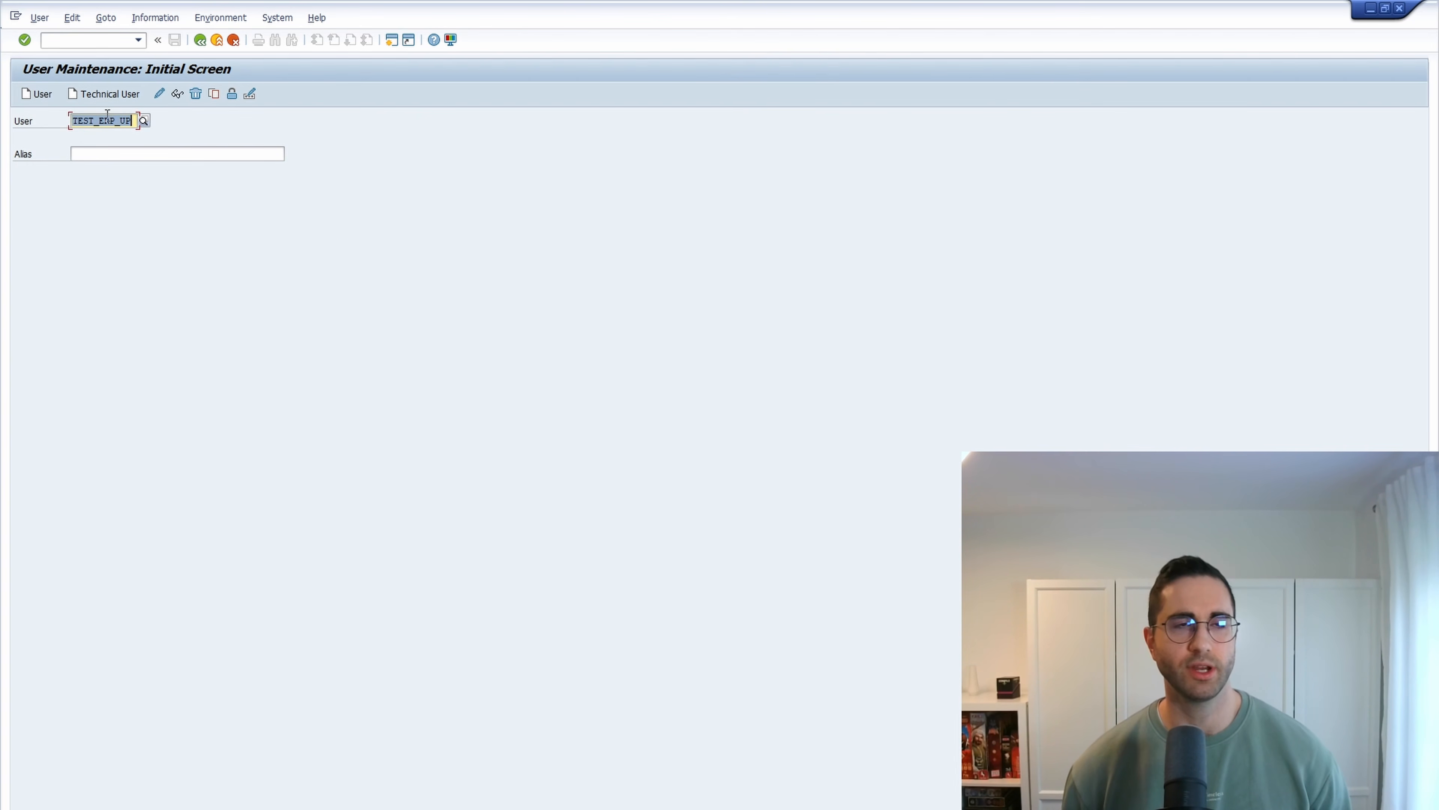
- Create the user, entering Test as the last name and First as the first name
left_click(38, 96)
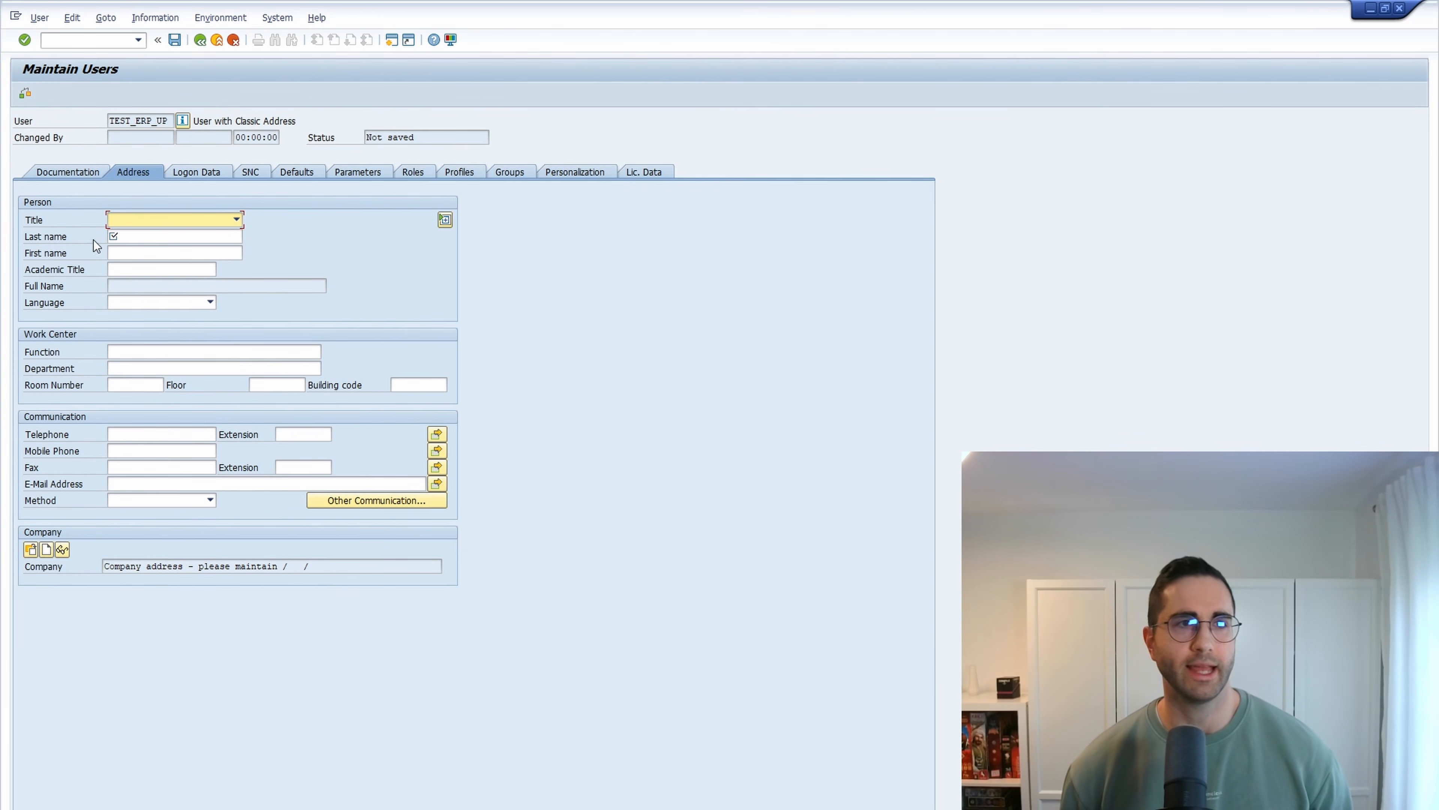
left_click(161, 237)
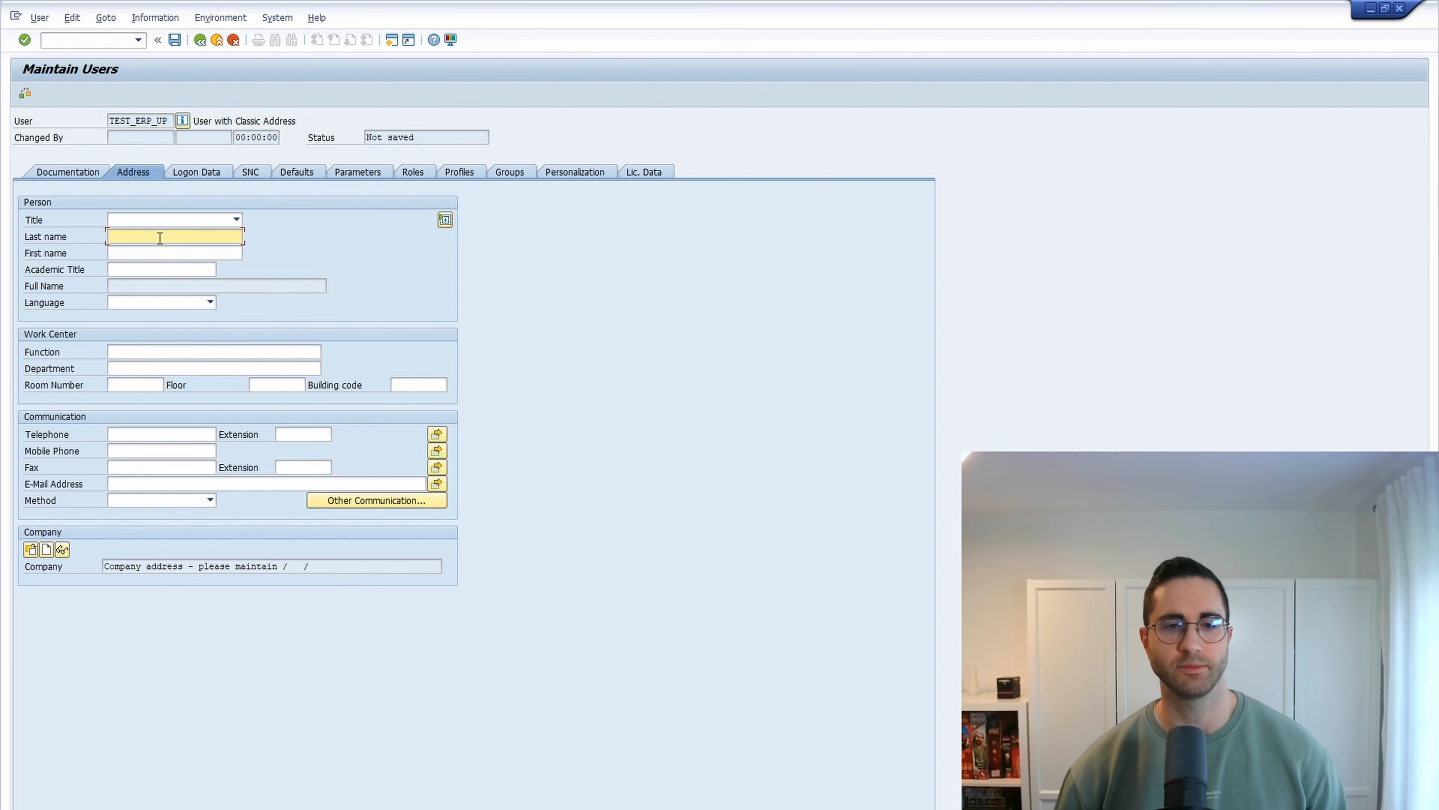
type("Test")
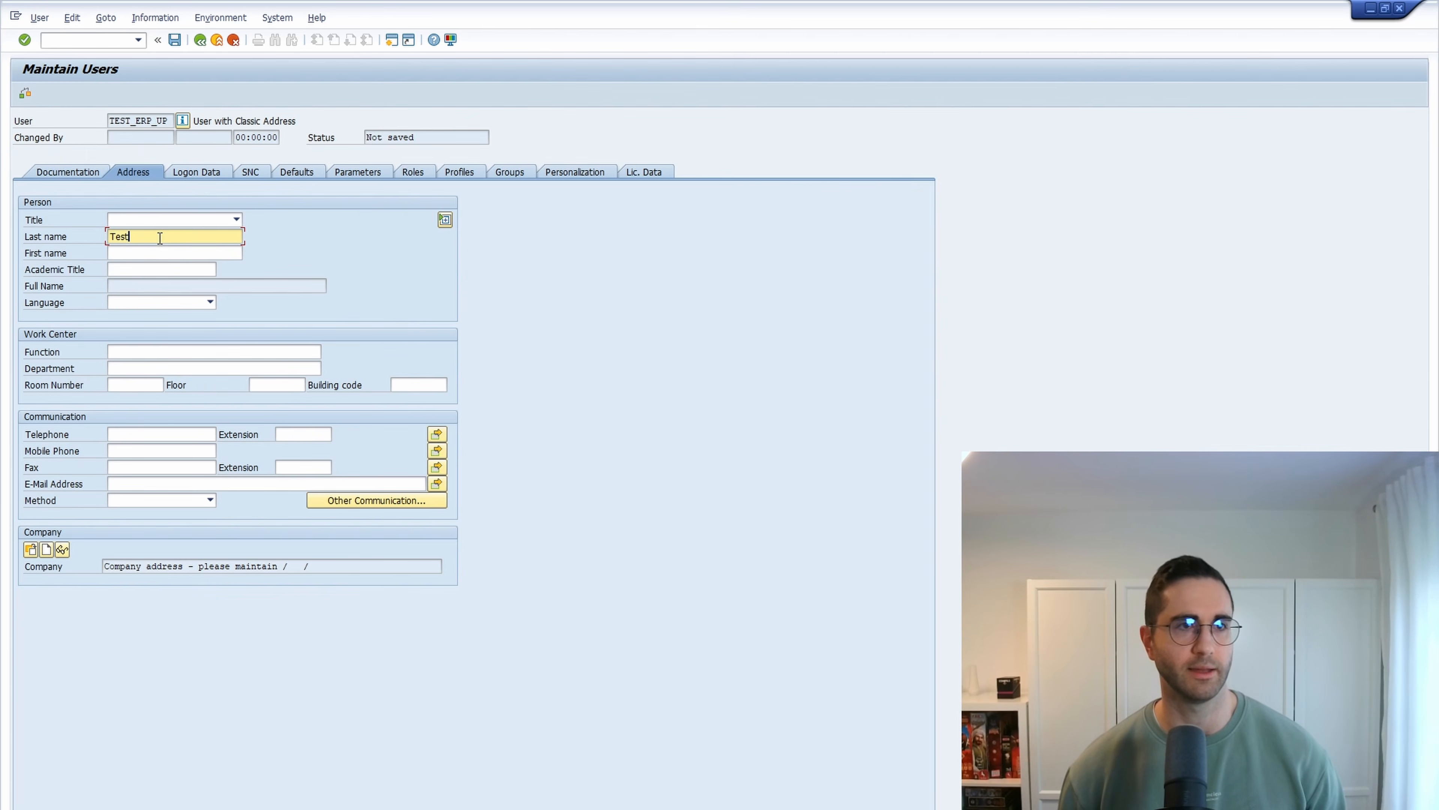
left_click(147, 253)
type("Firs")
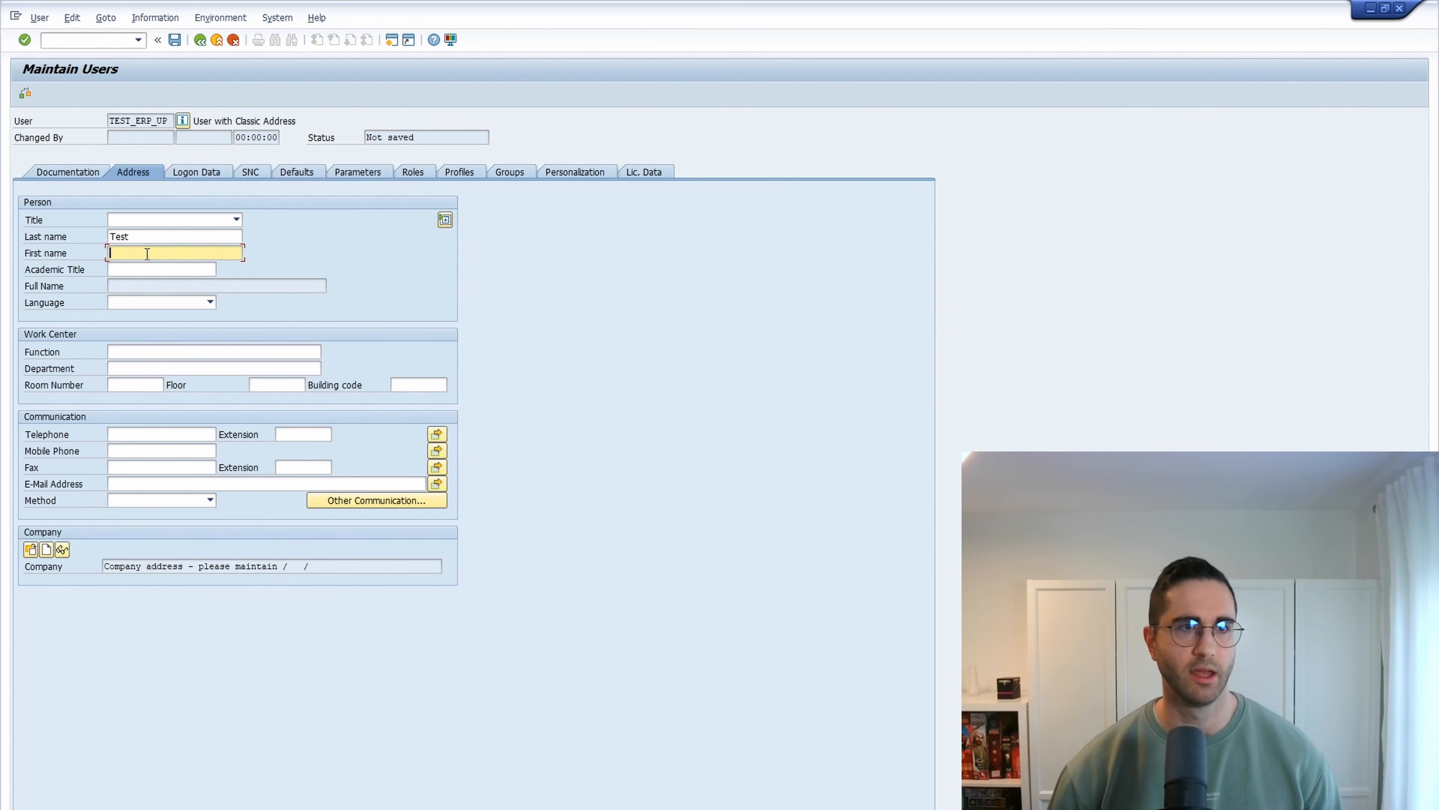
type("t")
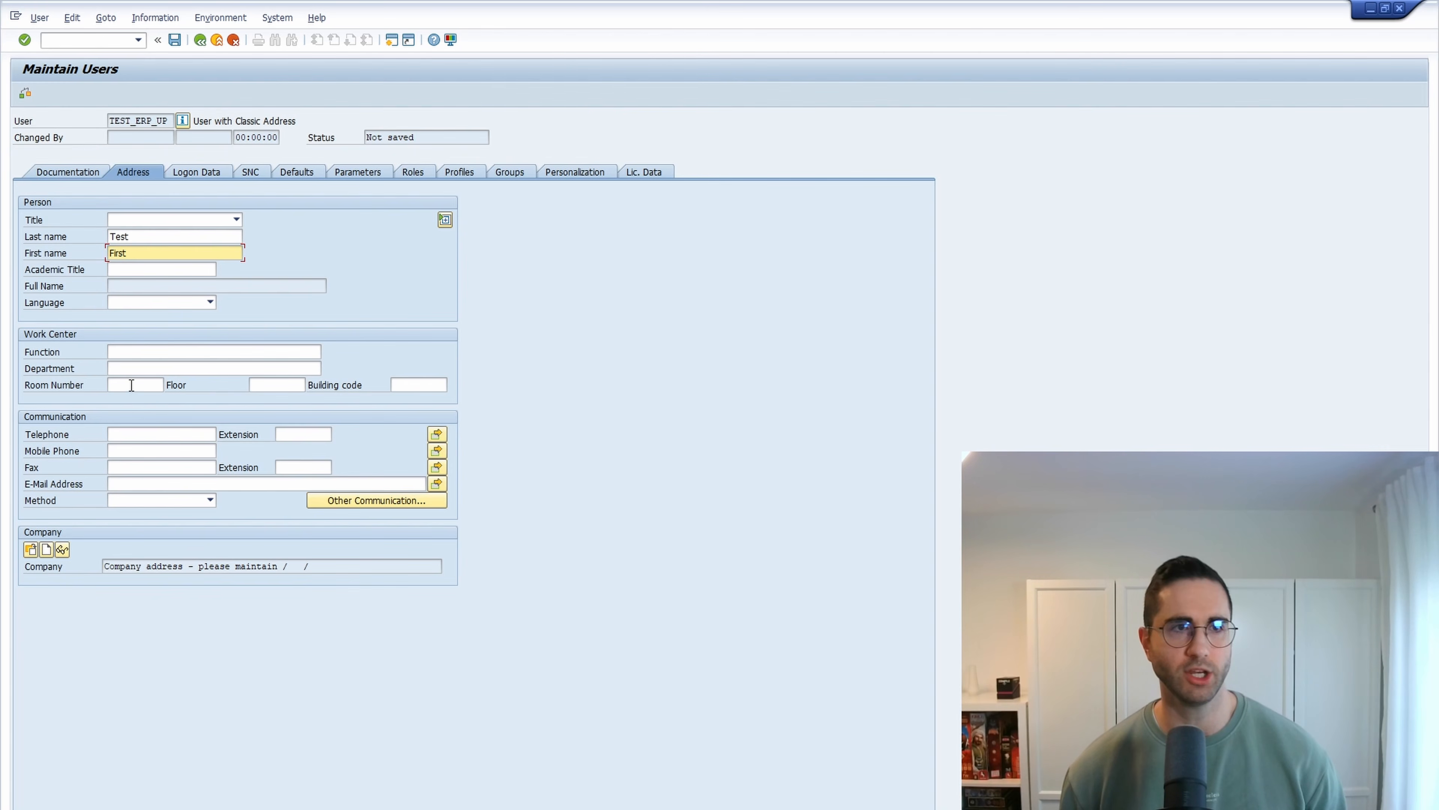
- Set and repeat the user's initial password in the logon data
left_click(193, 172)
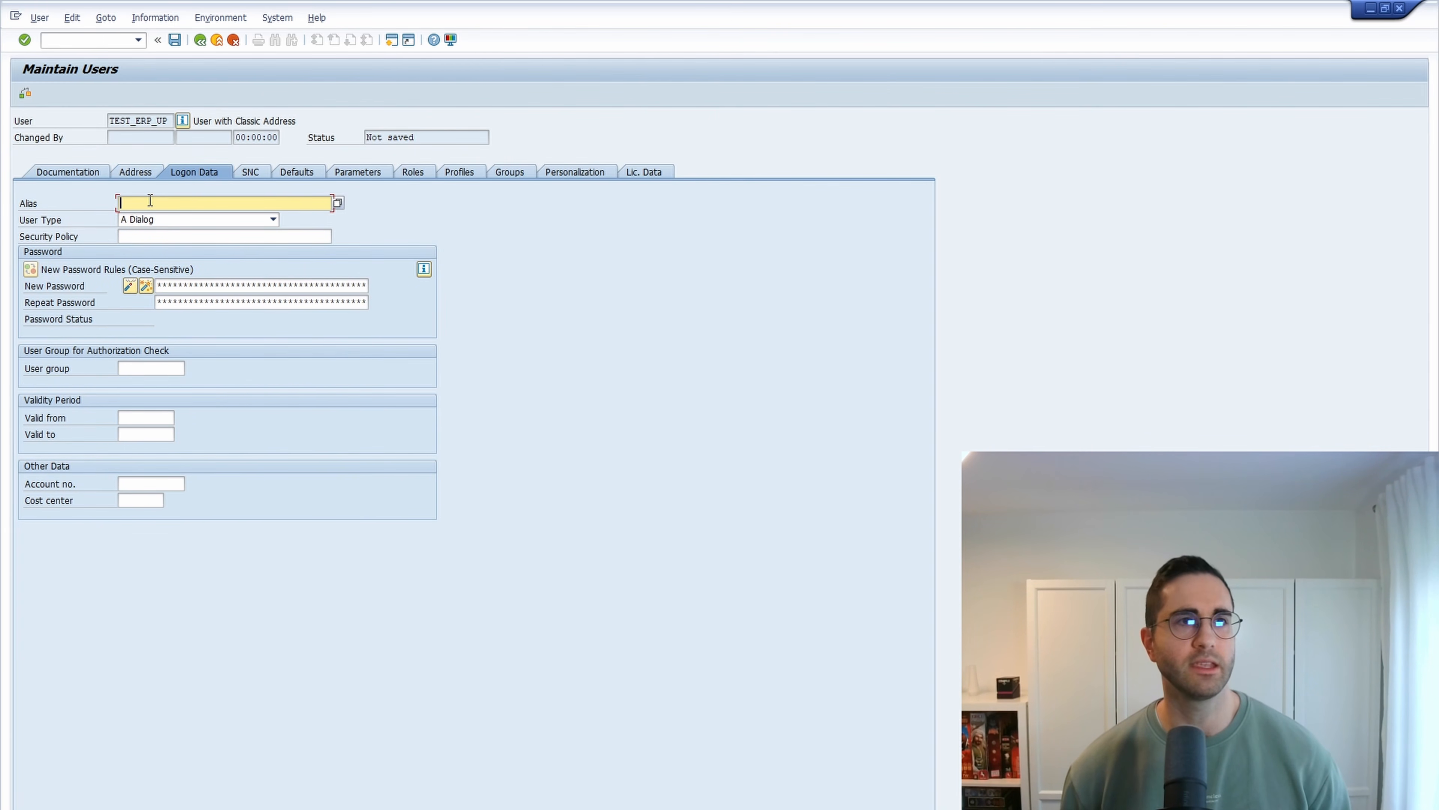
left_click(190, 286)
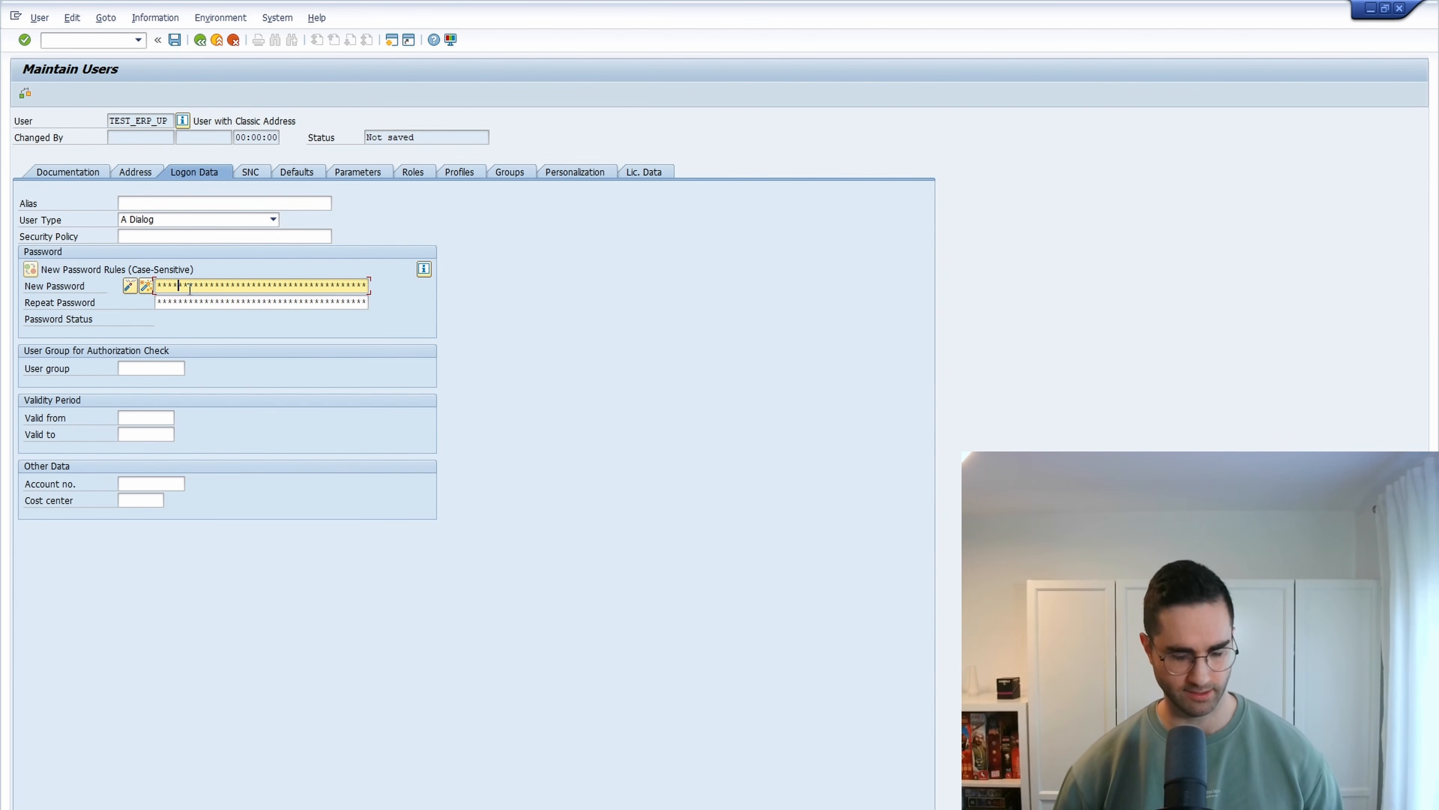
left_click(196, 303)
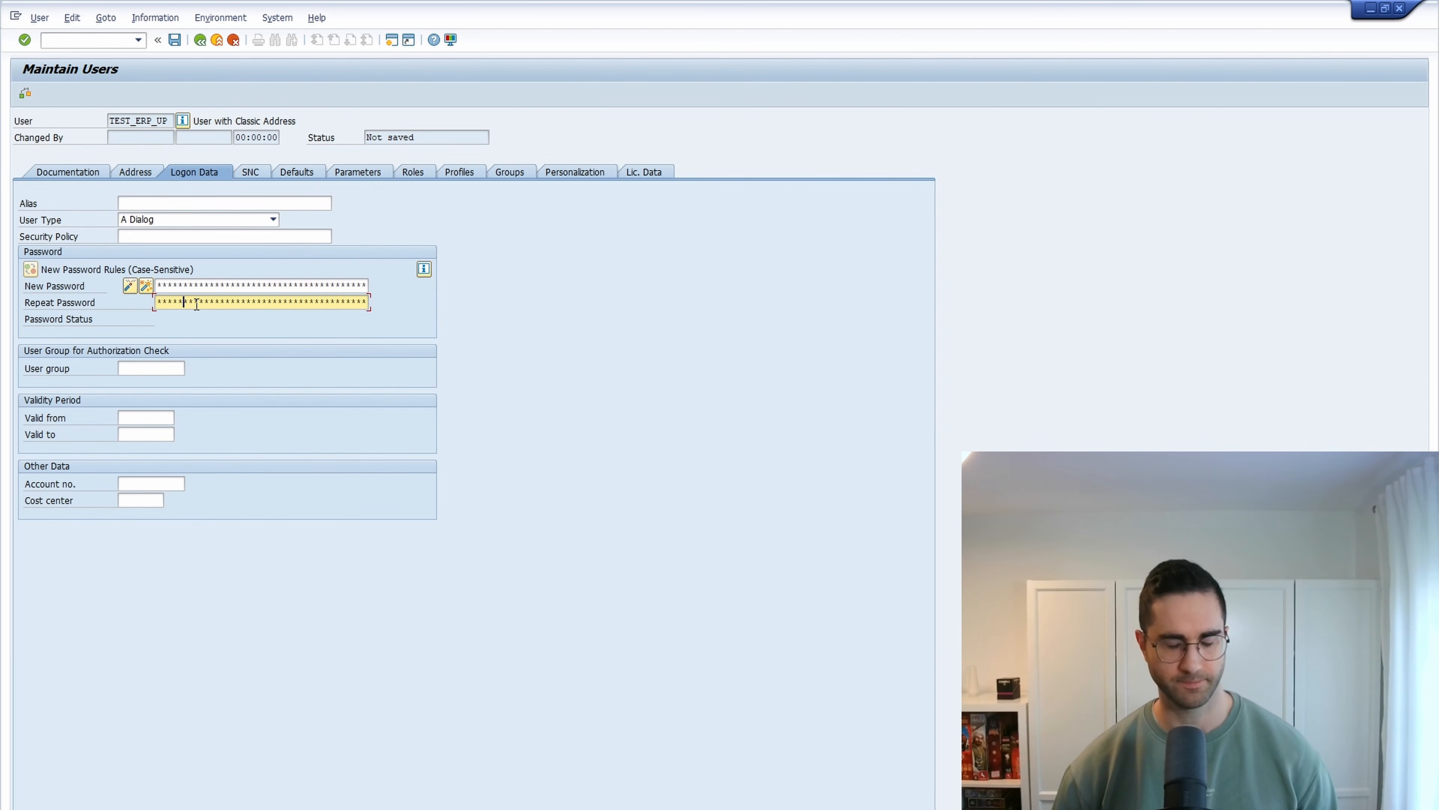
type("****")
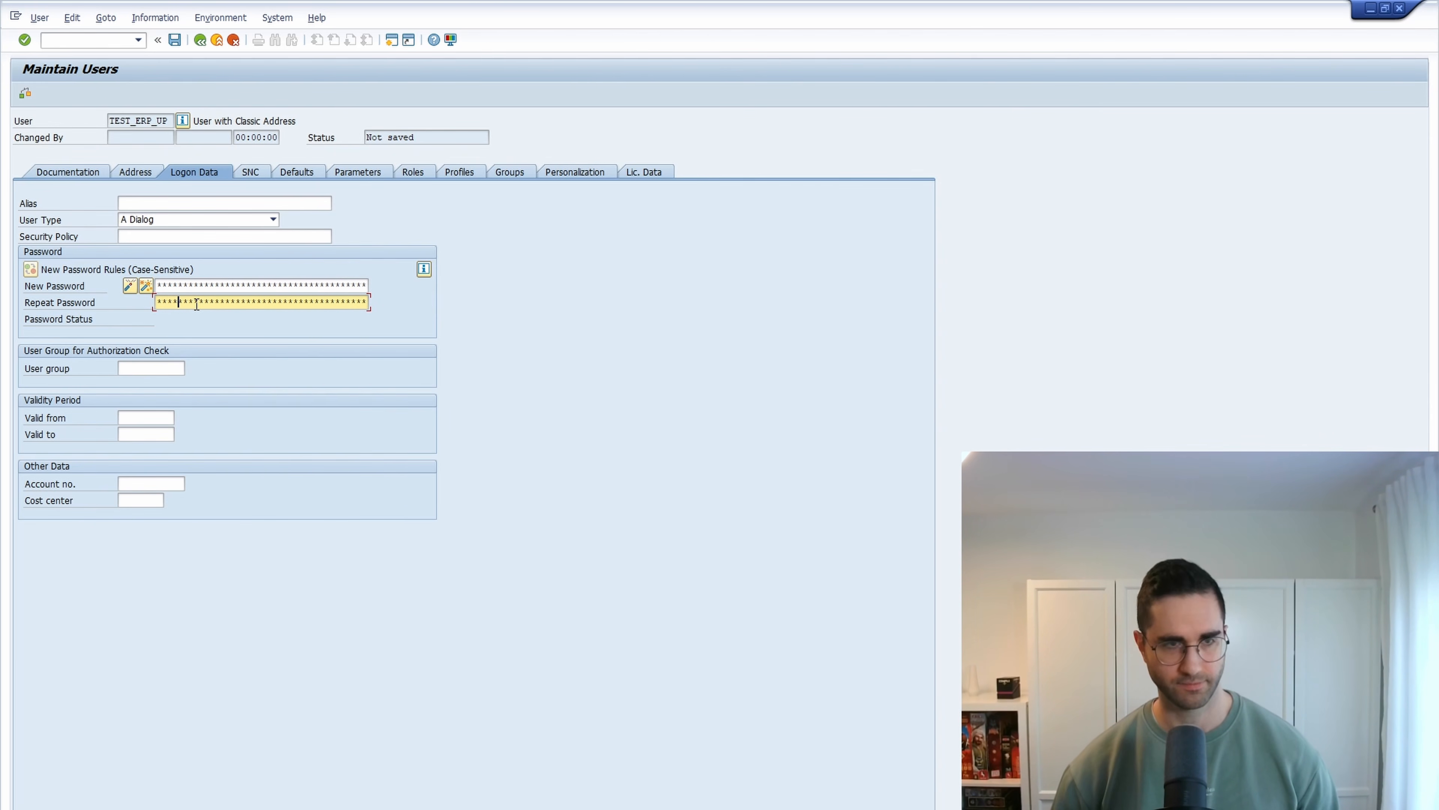
type("*******")
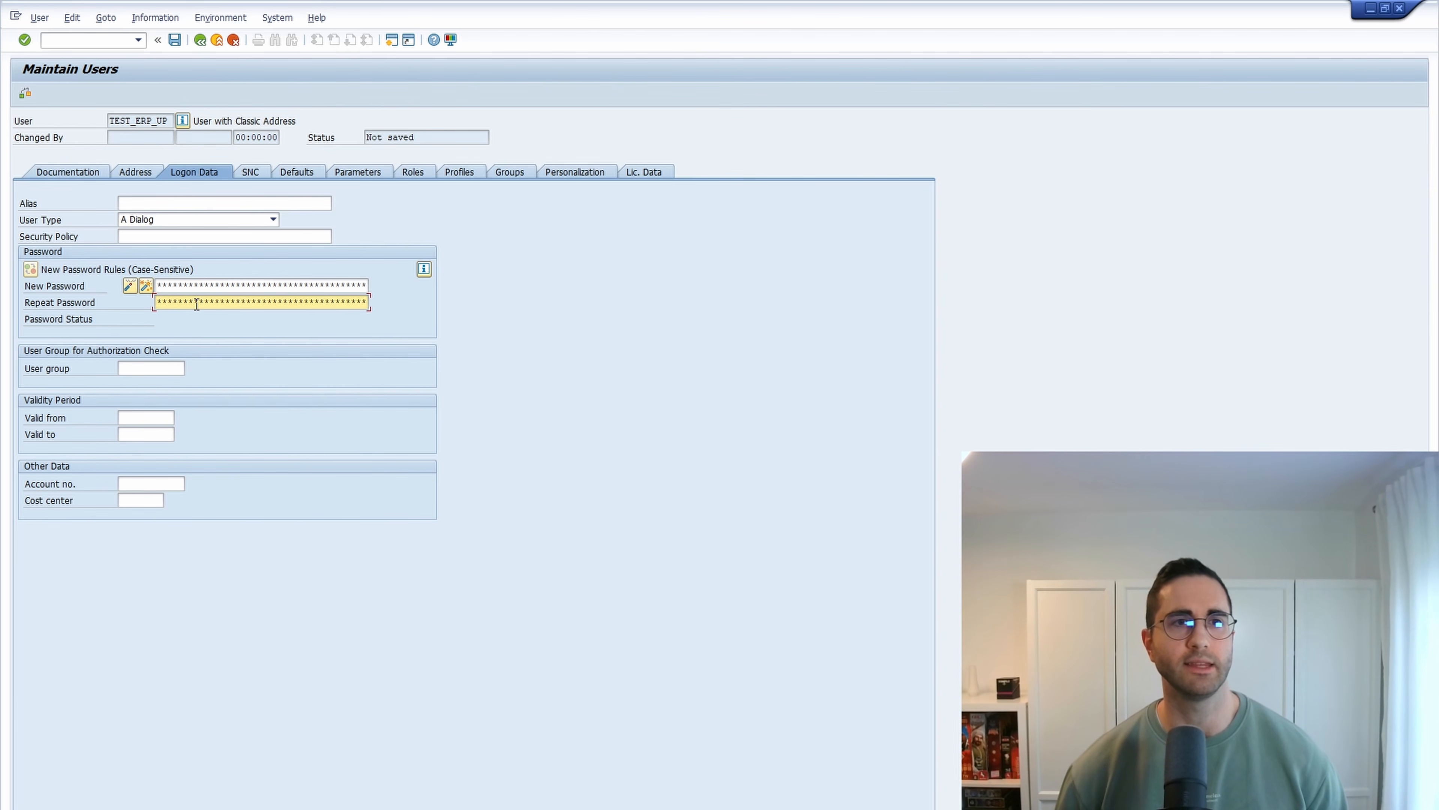
key("Return")
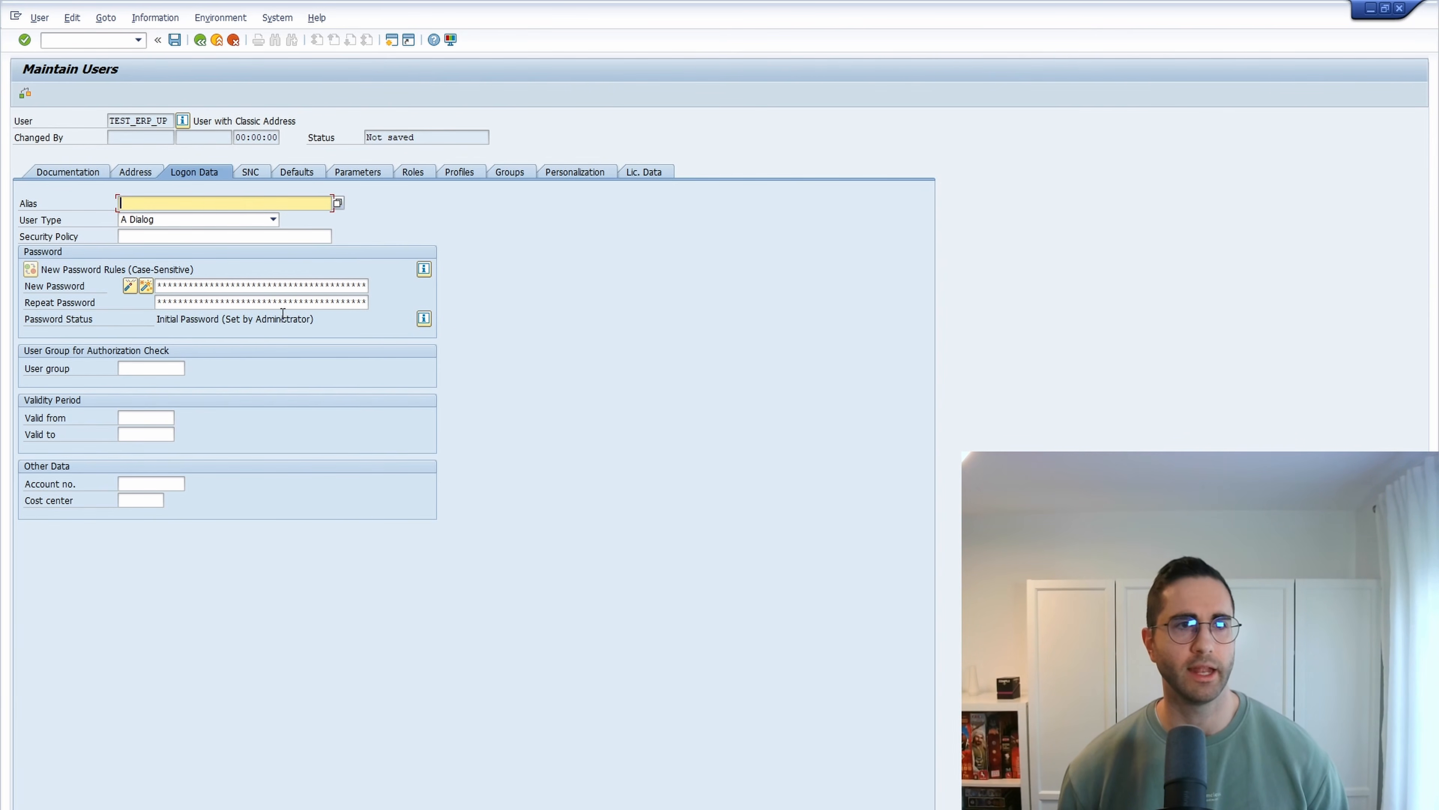
left_click_drag(156, 319, 318, 321)
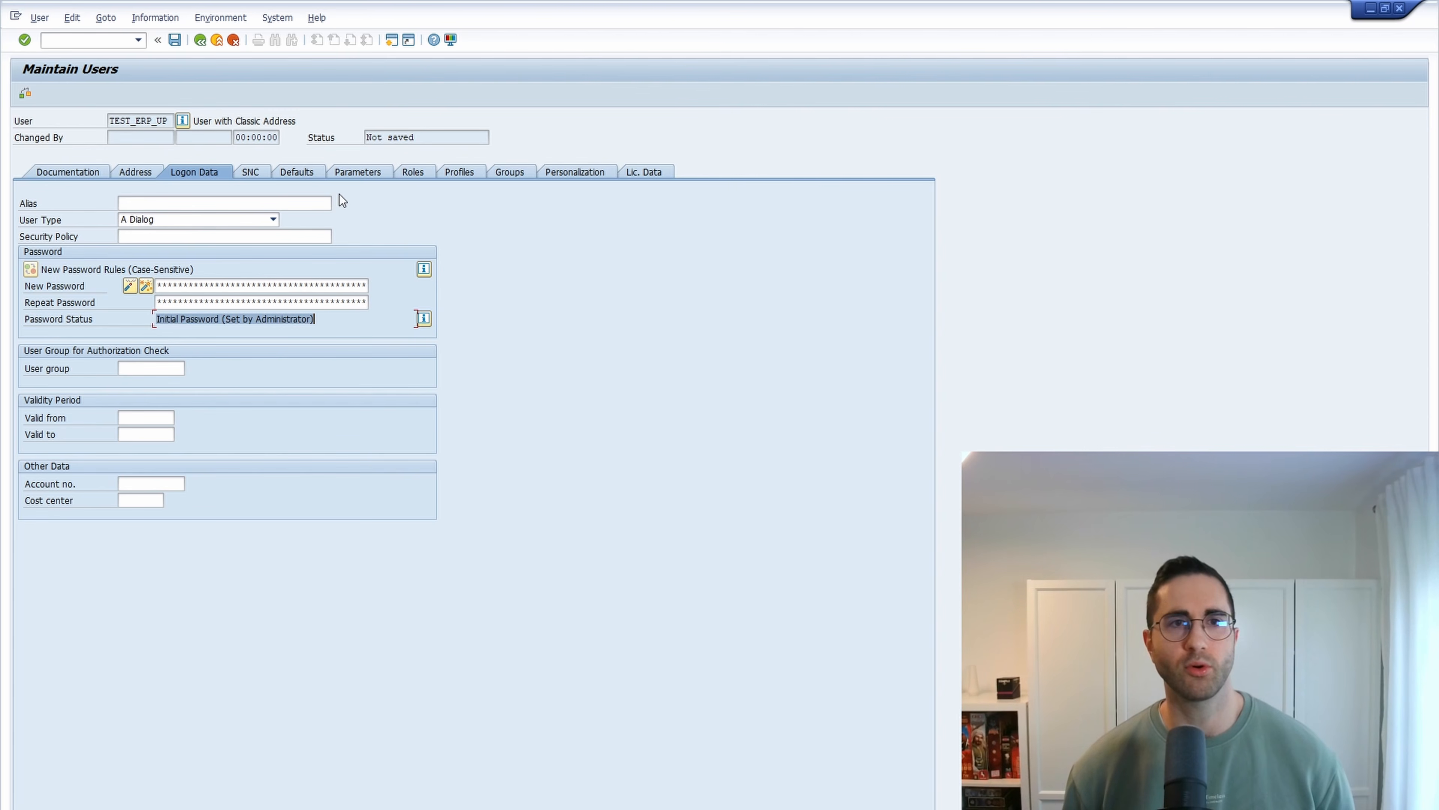
- Review the empty role assignments and save the new user
left_click(412, 173)
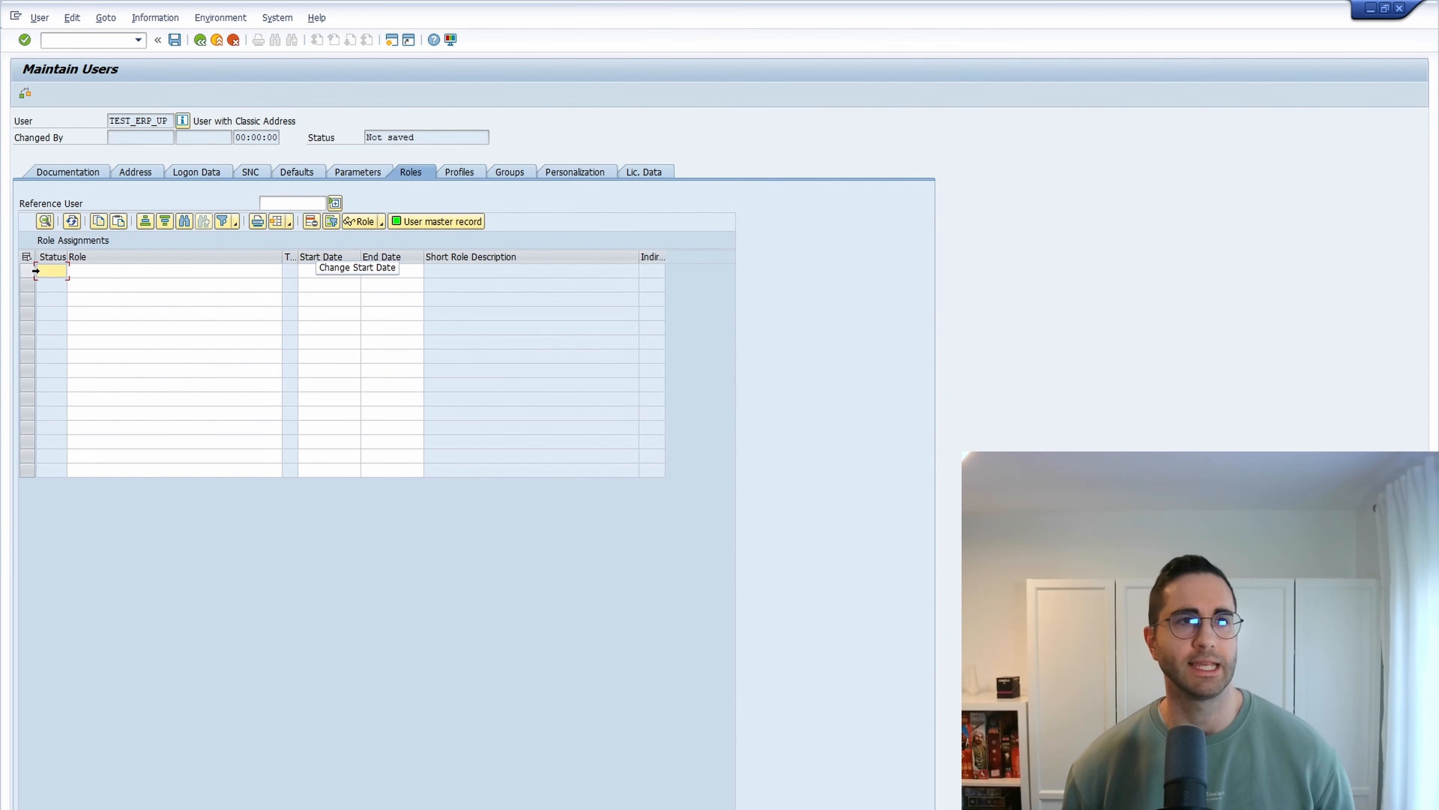
left_click(32, 277)
left_click_drag(32, 277, 27, 471)
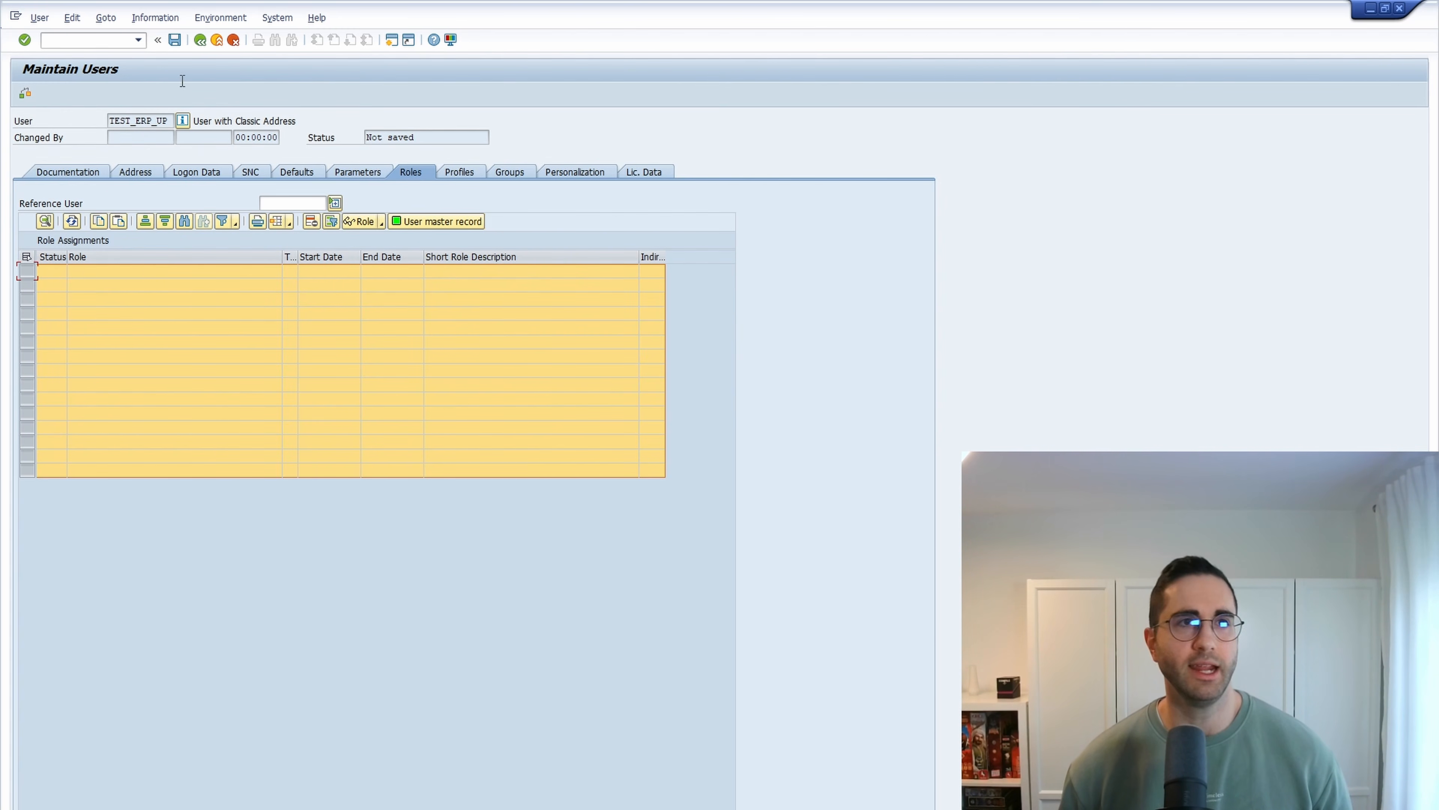
left_click(175, 40)
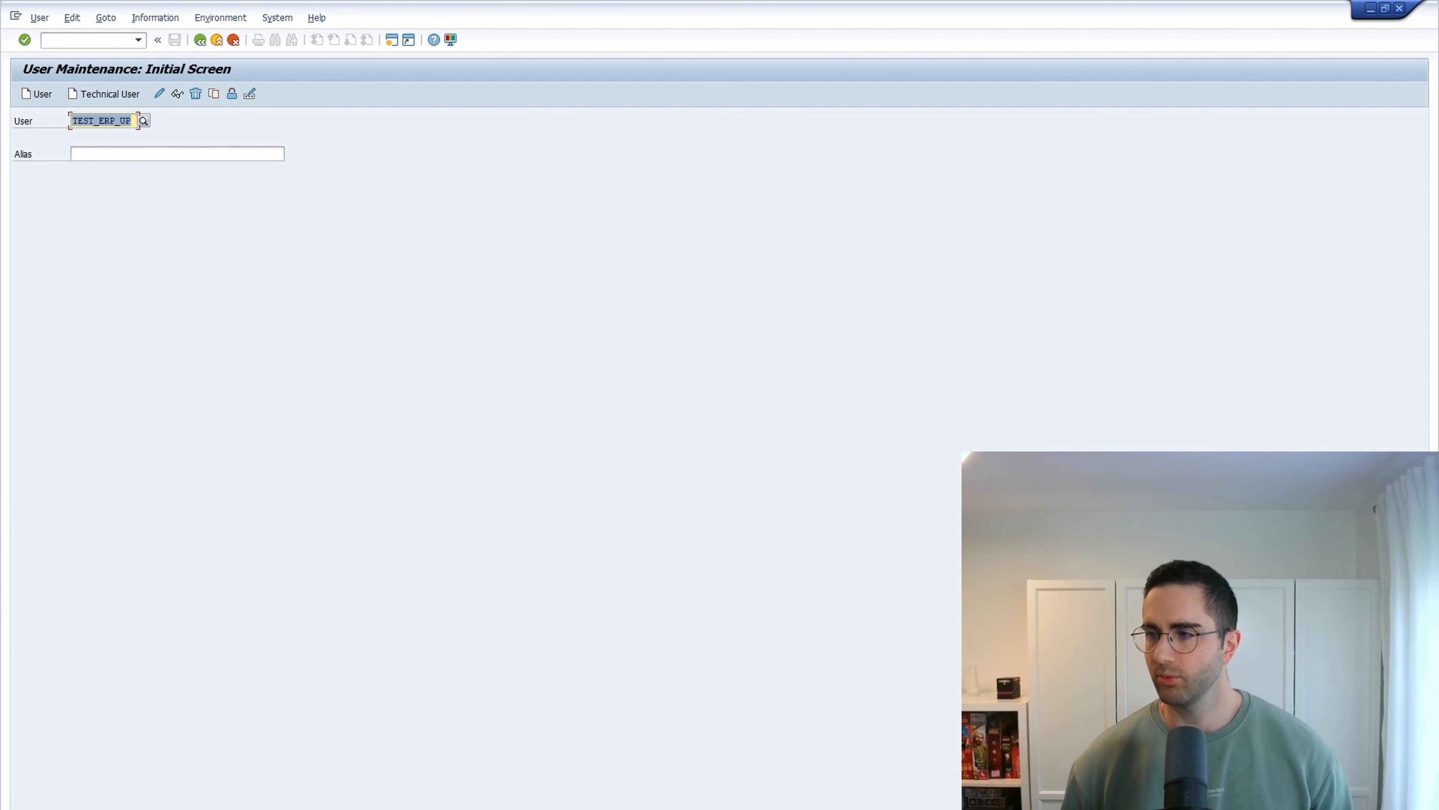
- Open a new ERP UP session from SAP Logon and log in as TEST_ERP_UP with the initial password
key("alt+Tab")
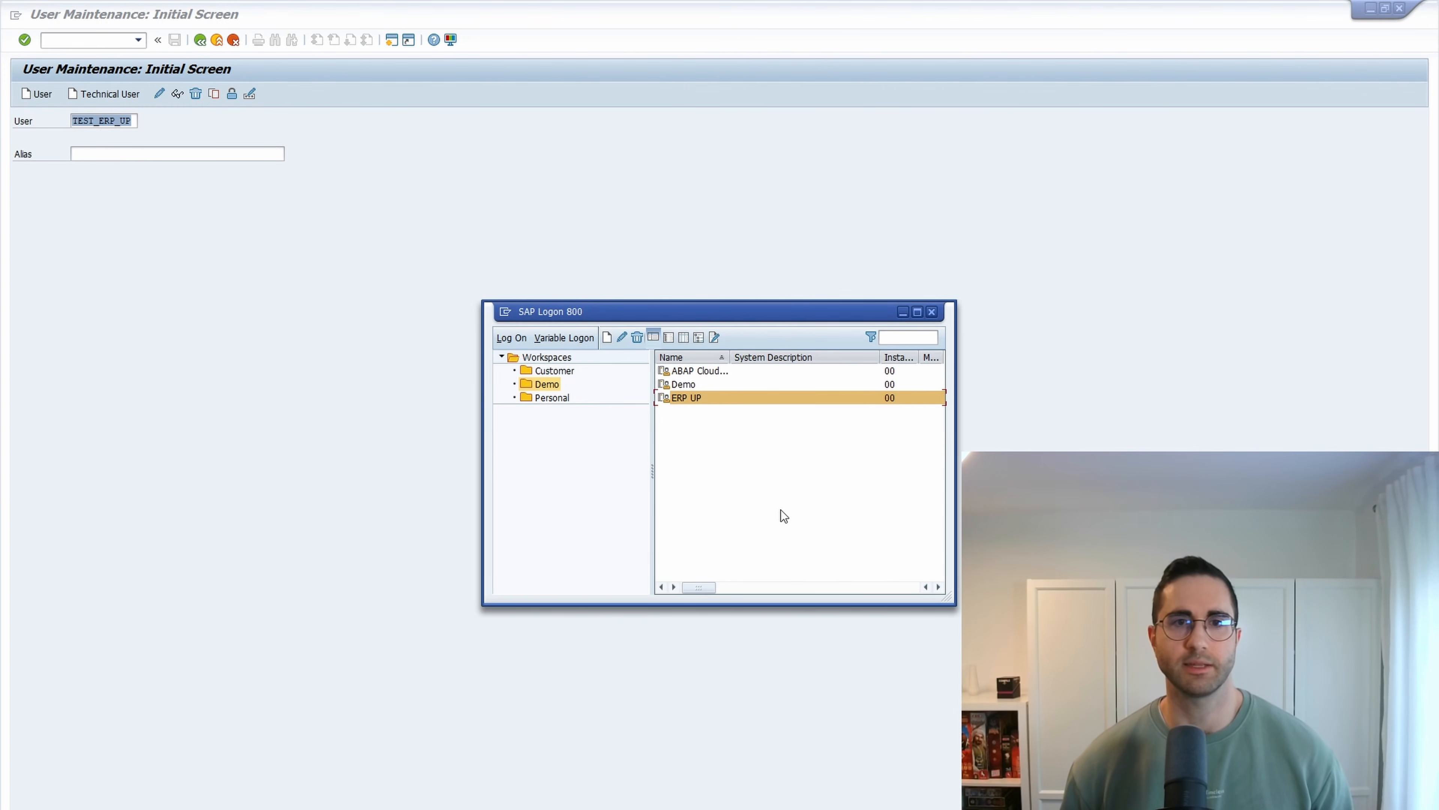
double_click(701, 400)
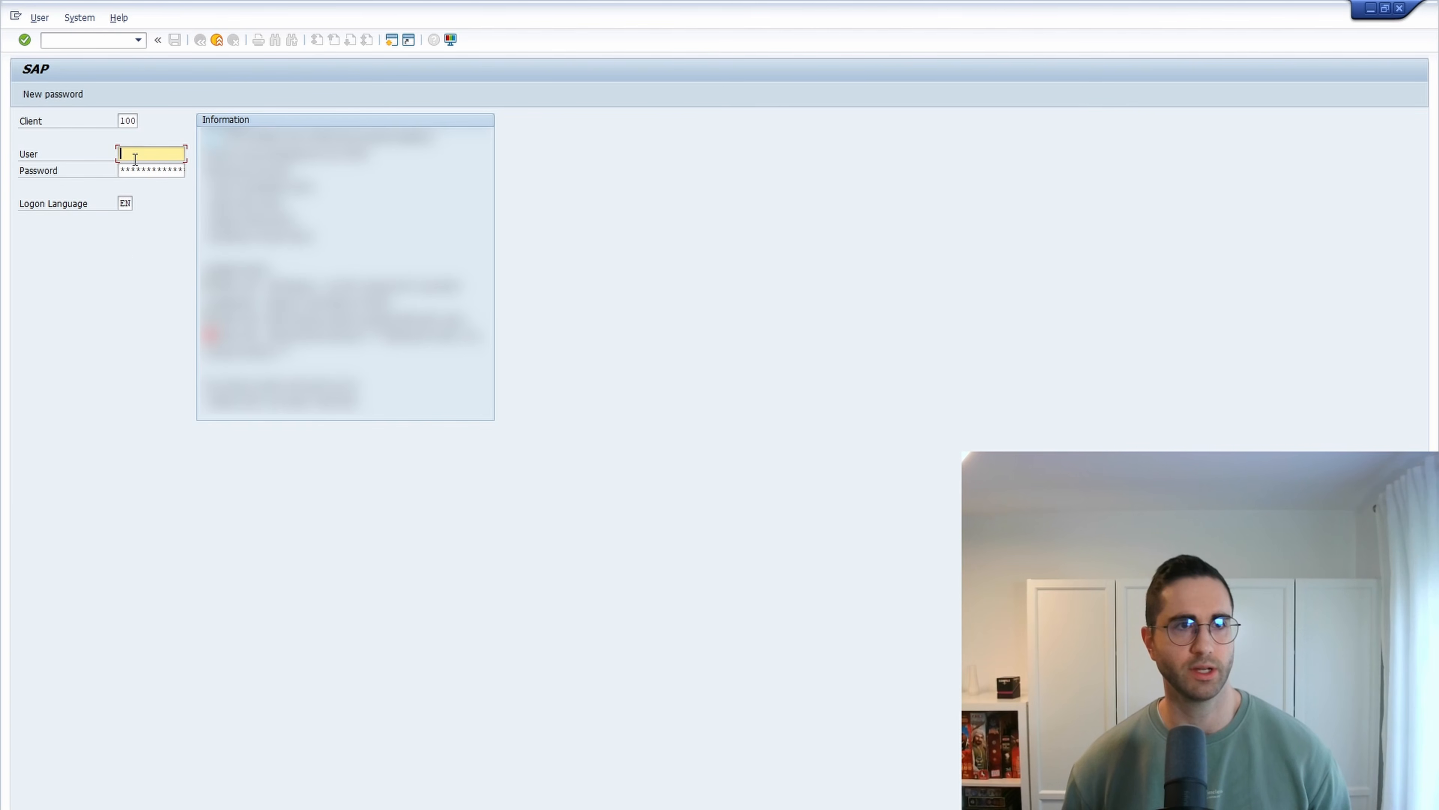
type("TEST_E")
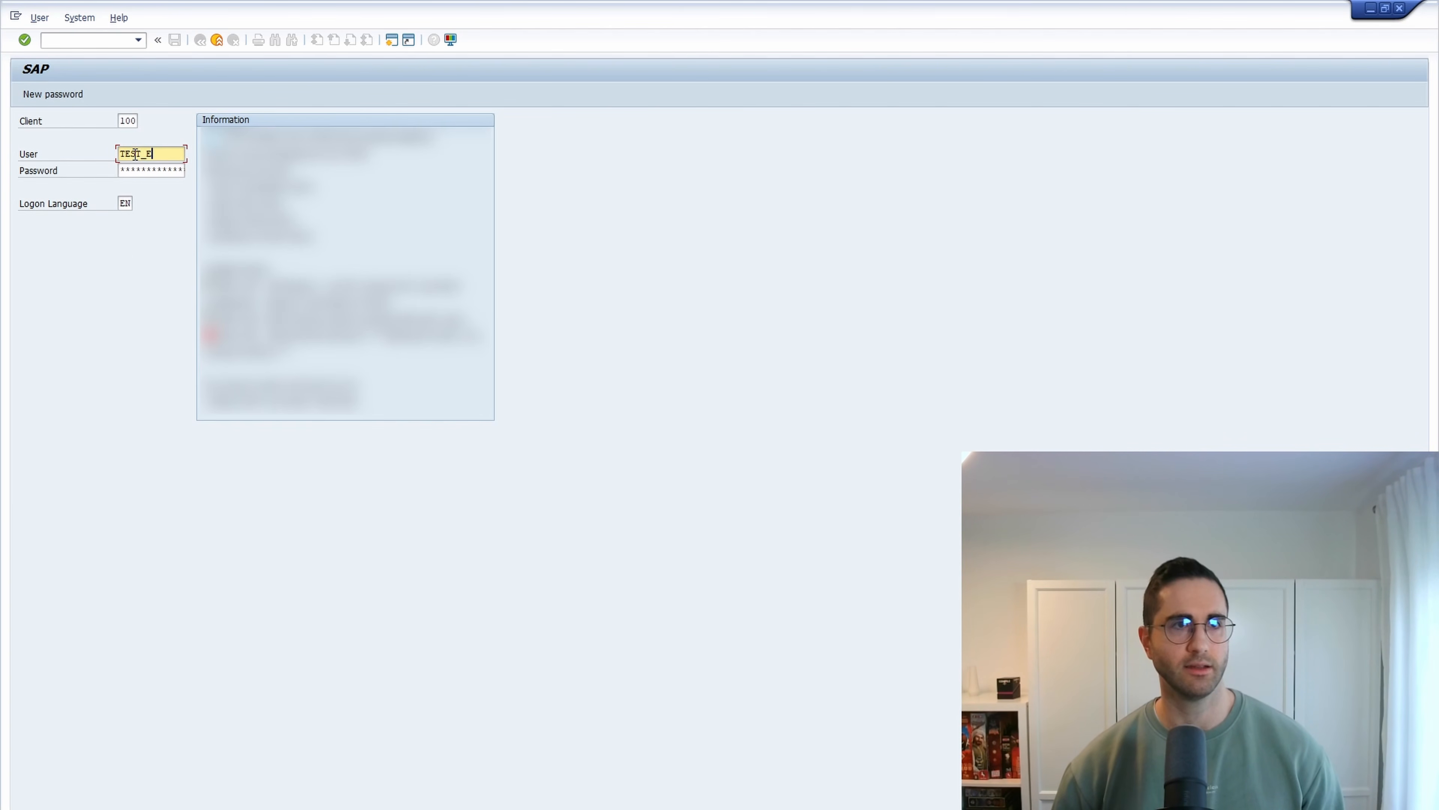
type("RP_UP")
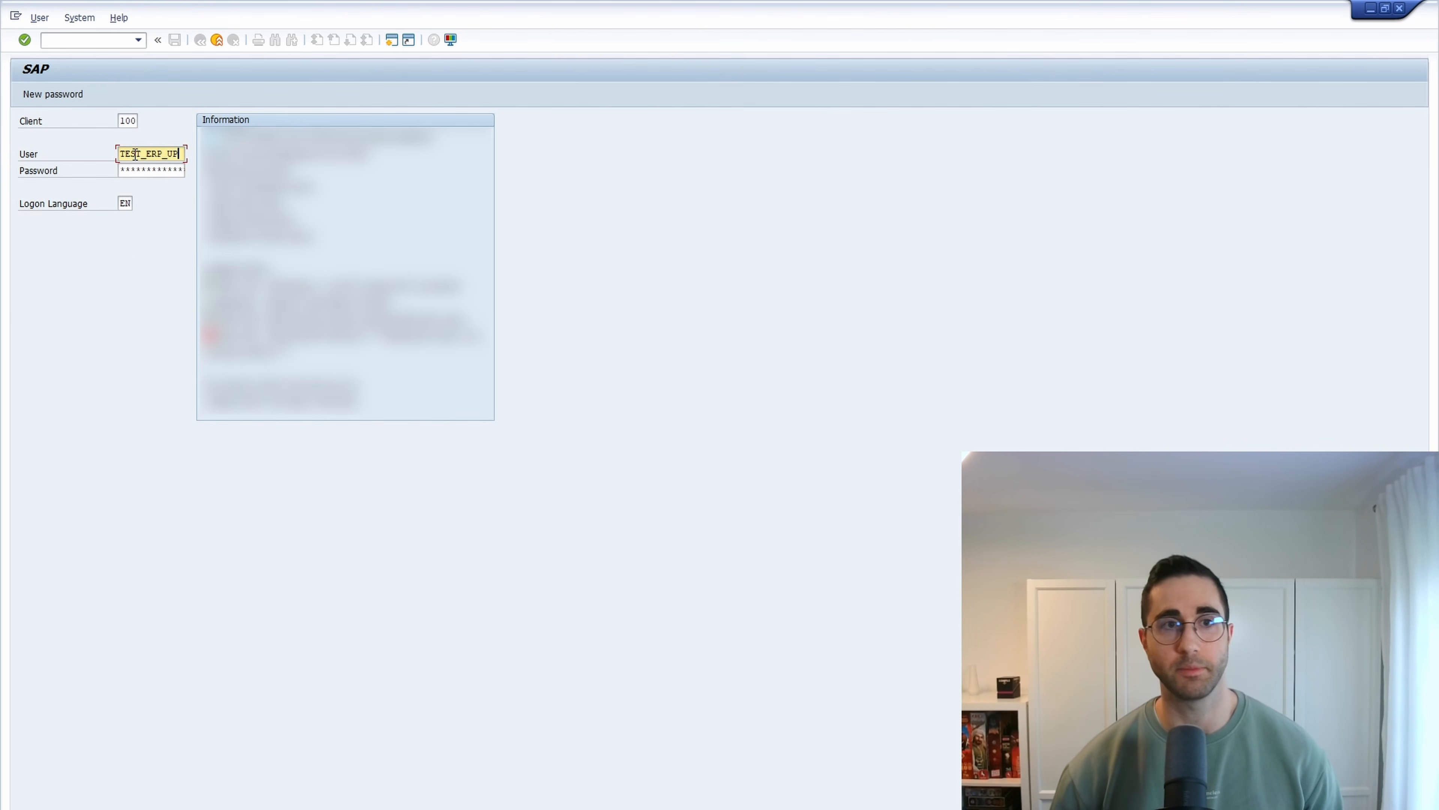
key("Tab")
type("******")
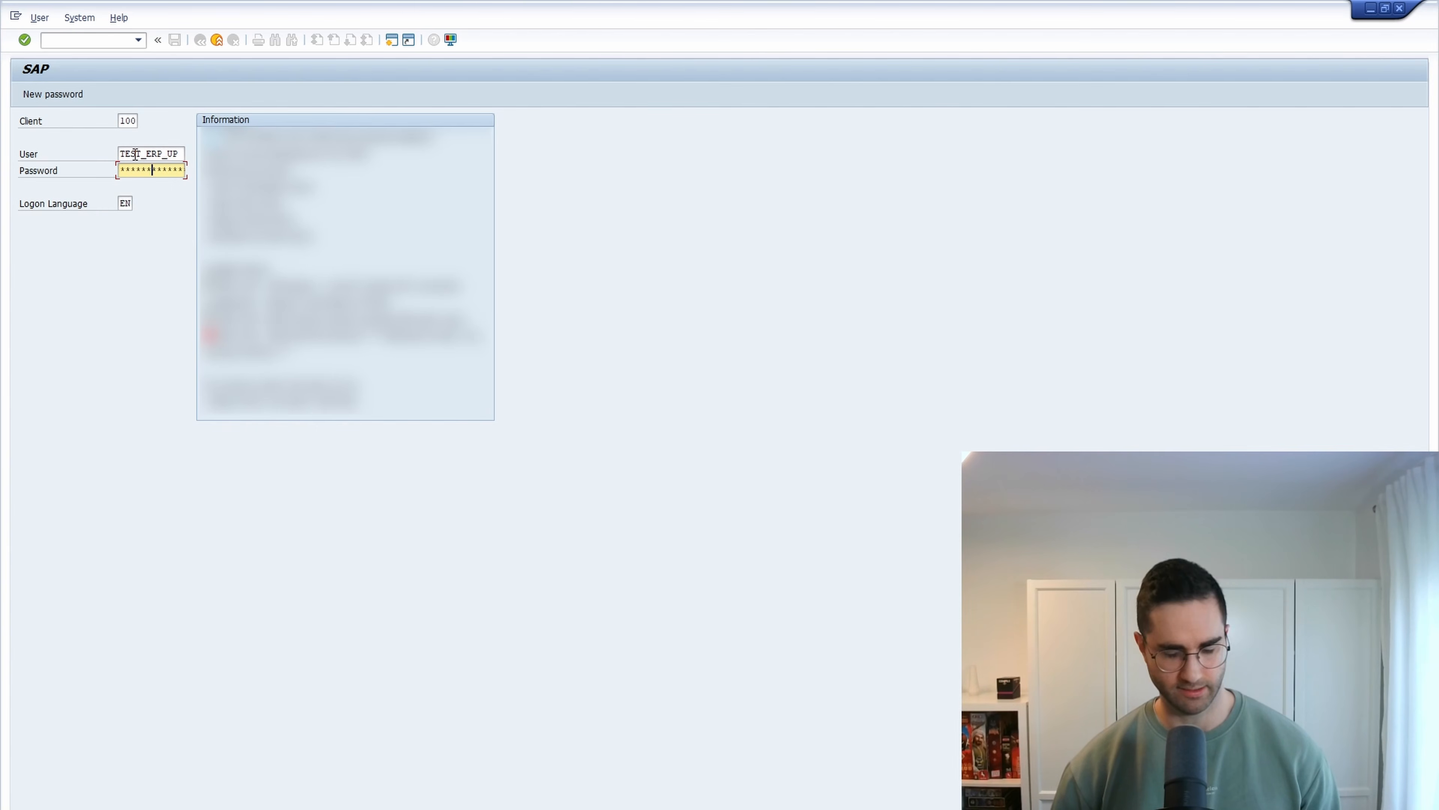
type("**")
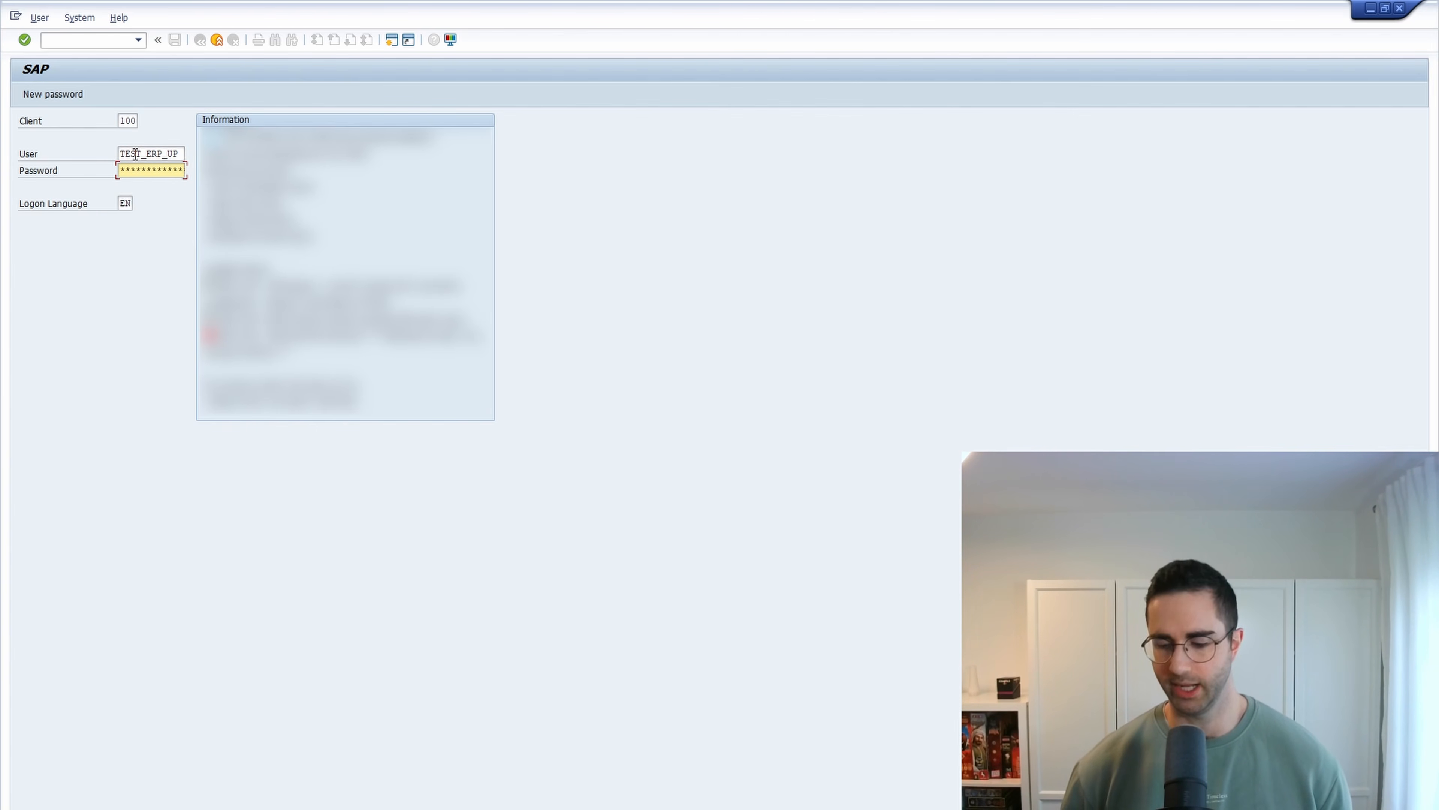
key("Return")
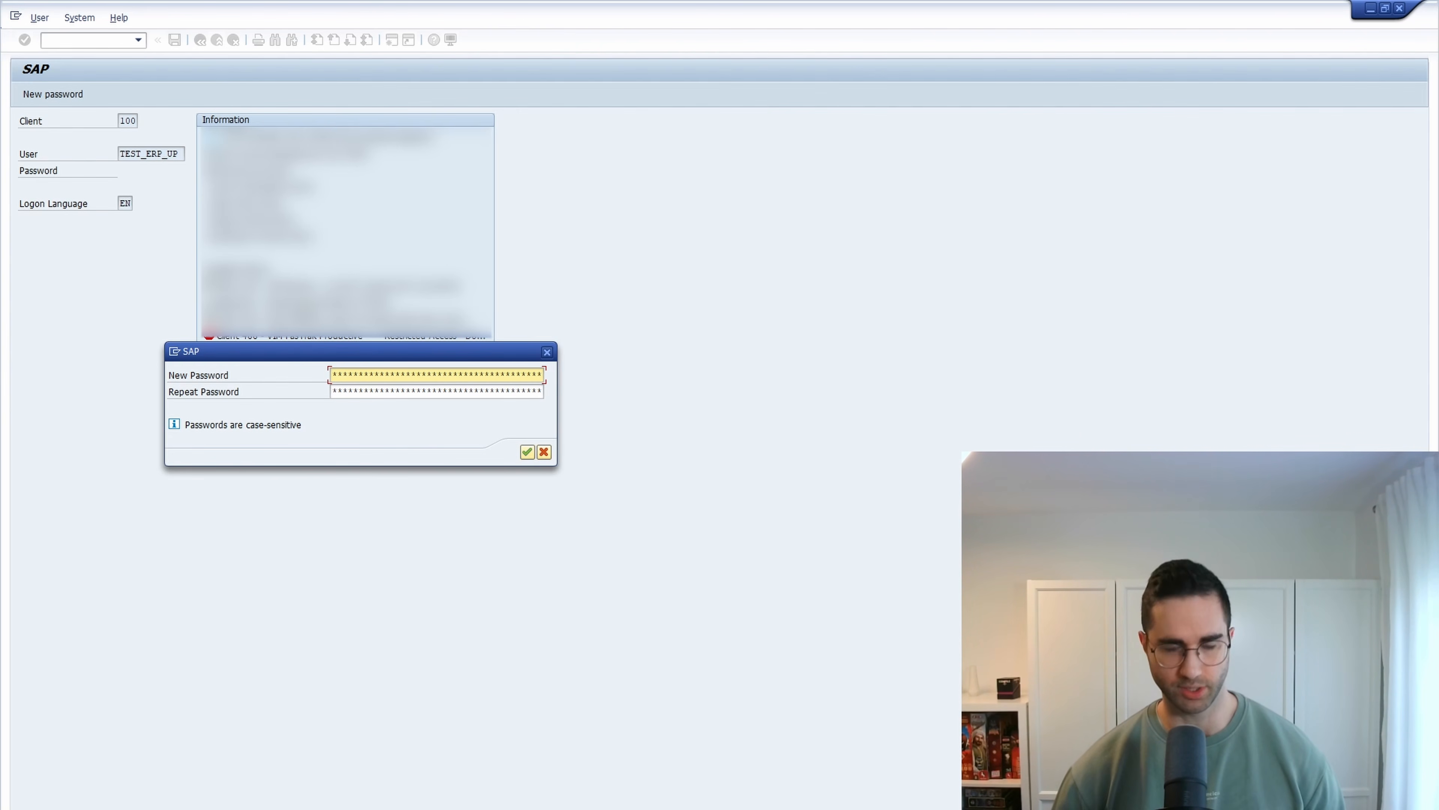
- Enter and repeat a new password for the user and confirm it
key("Tab")
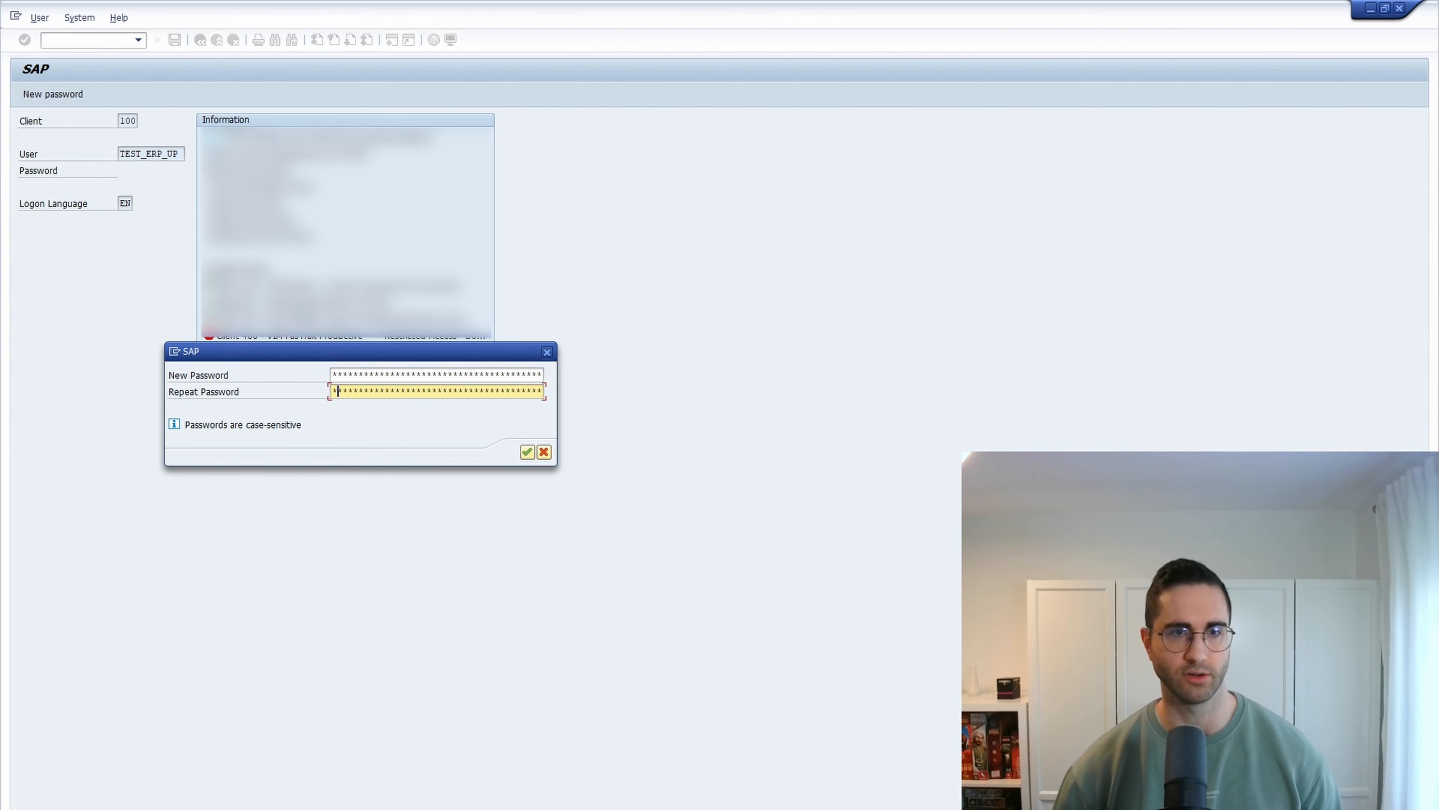
type("******")
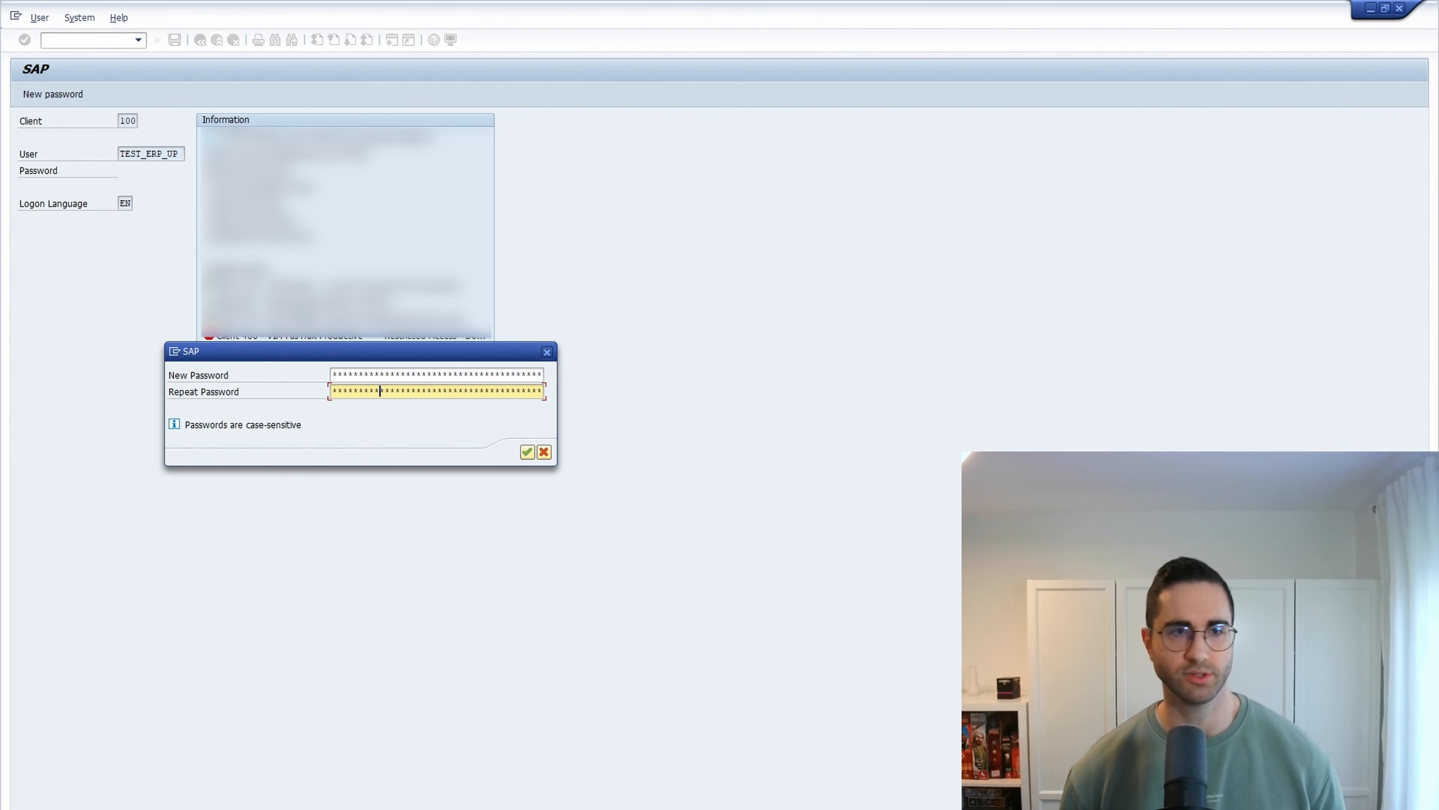
key("Return")
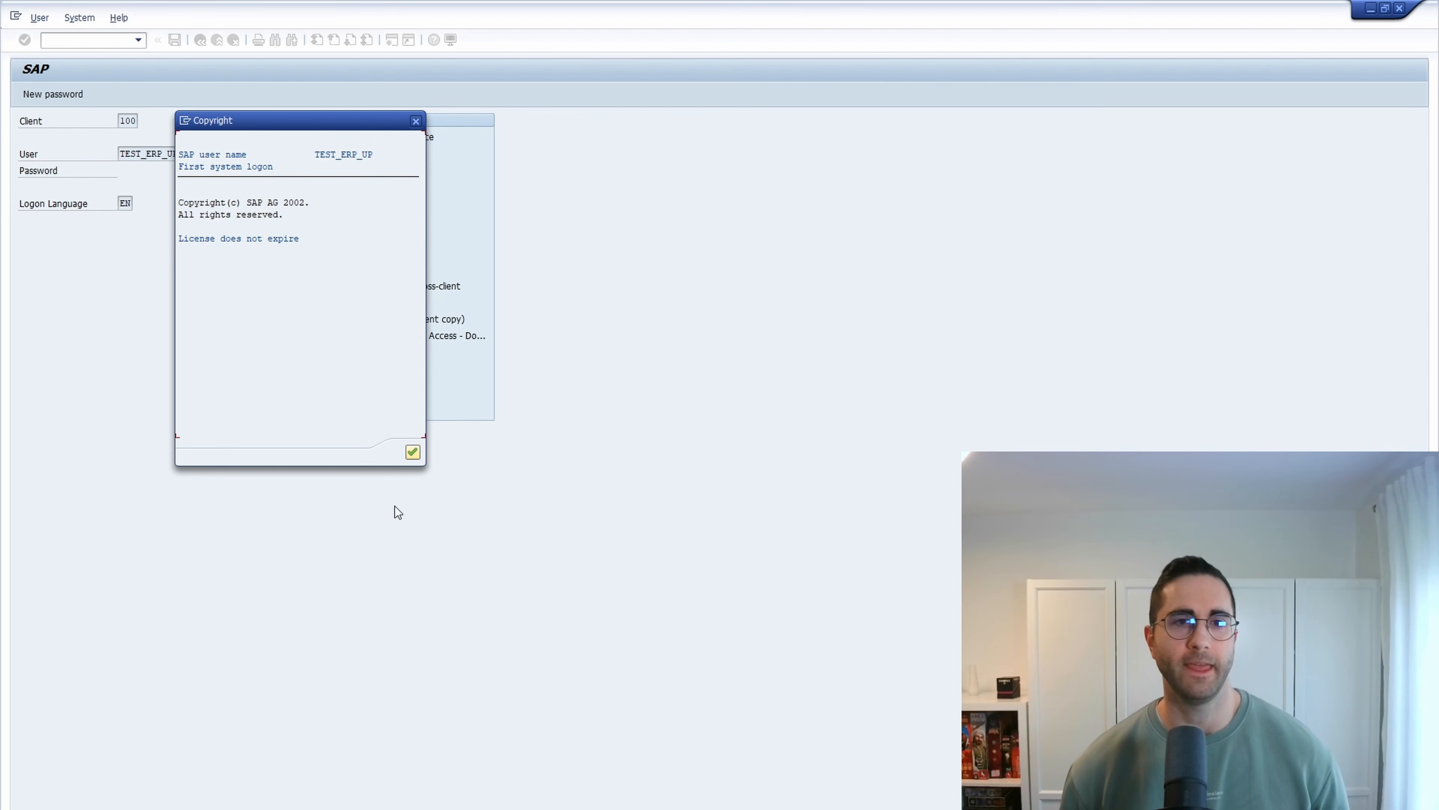
- Dismiss the first-logon copyright notice and try to run transaction SE16N as the test user
left_click(413, 452)
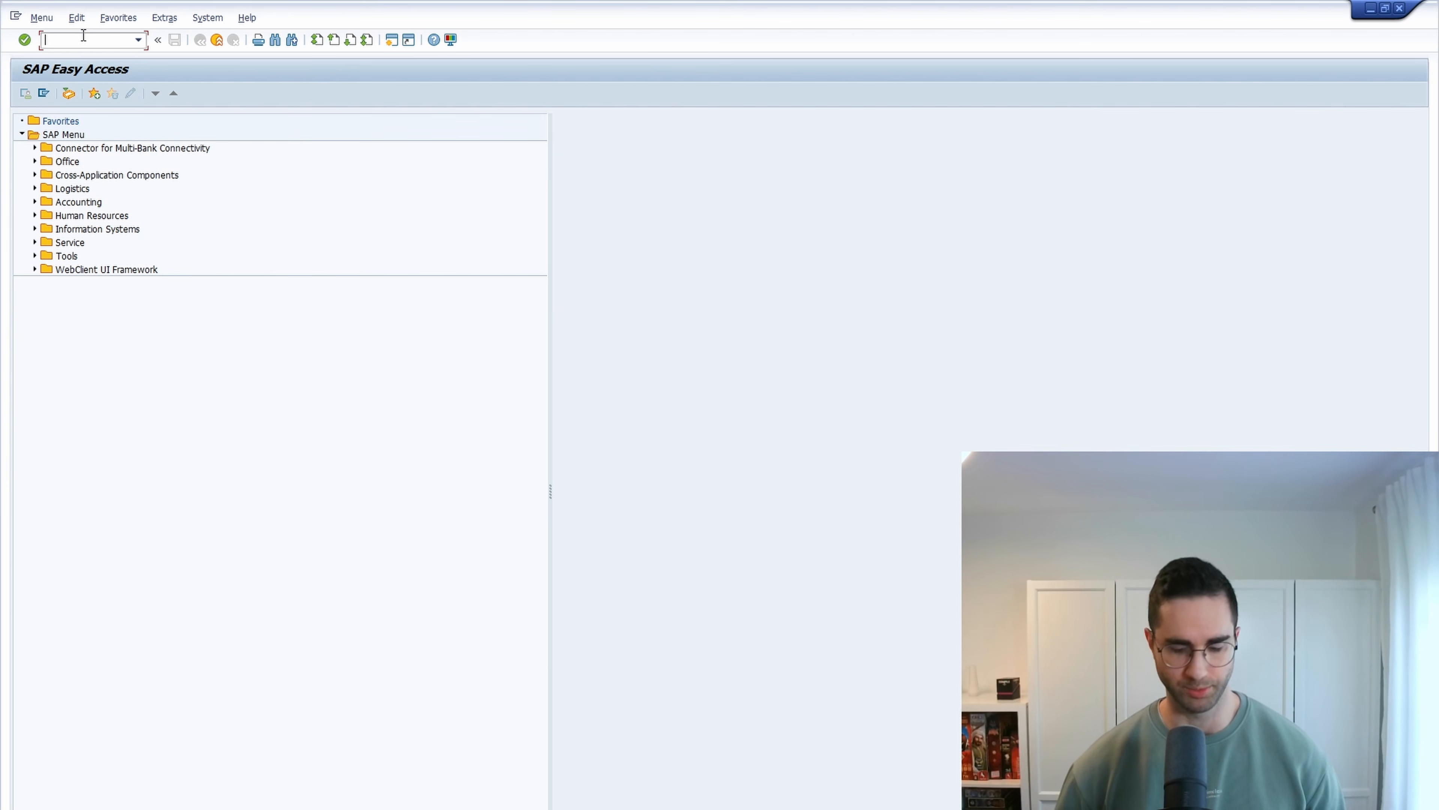
type("se16n")
key("Return")
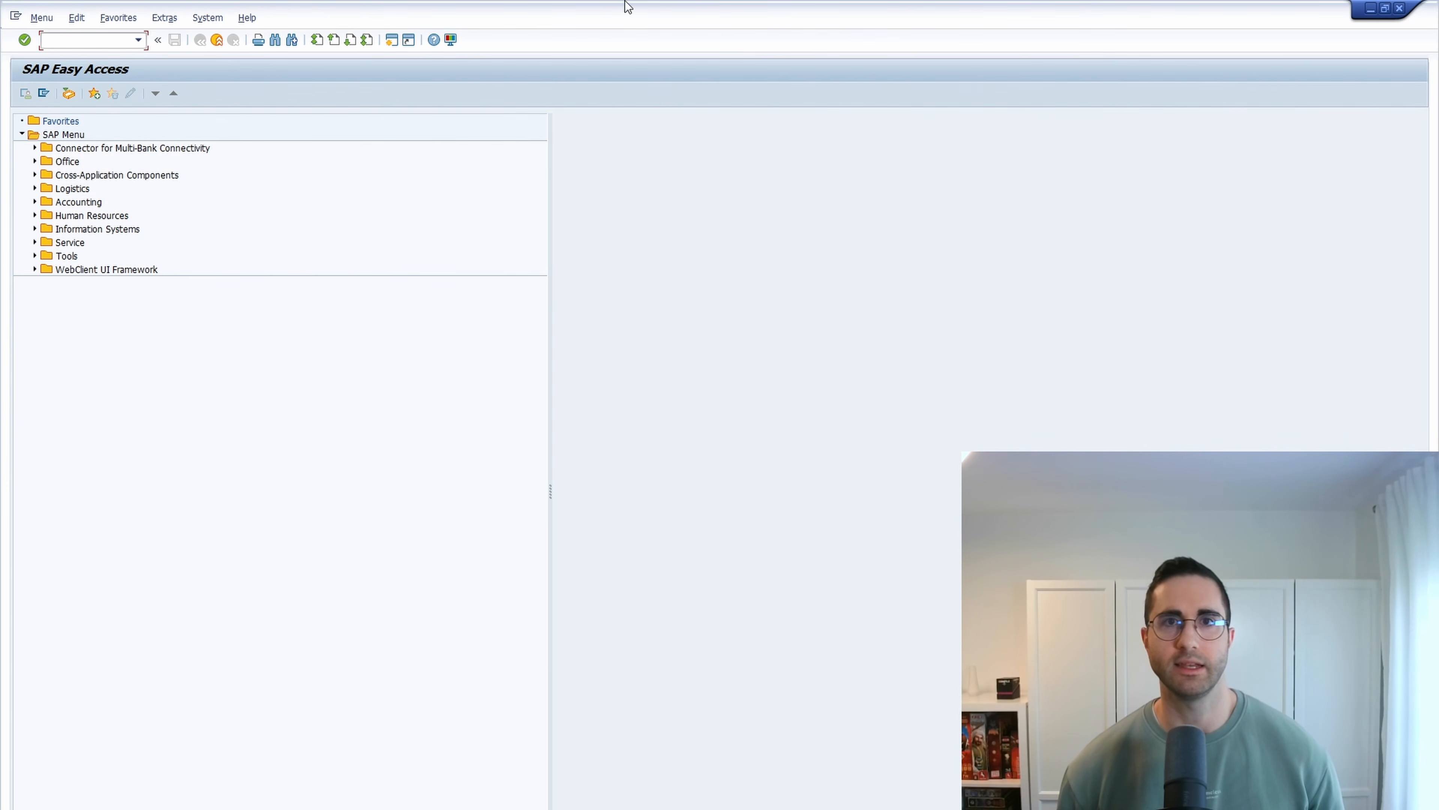
- Move the test user's session window so it sits over the administrator's User Maintenance screen
left_click_drag(632, 26, 603, 76)
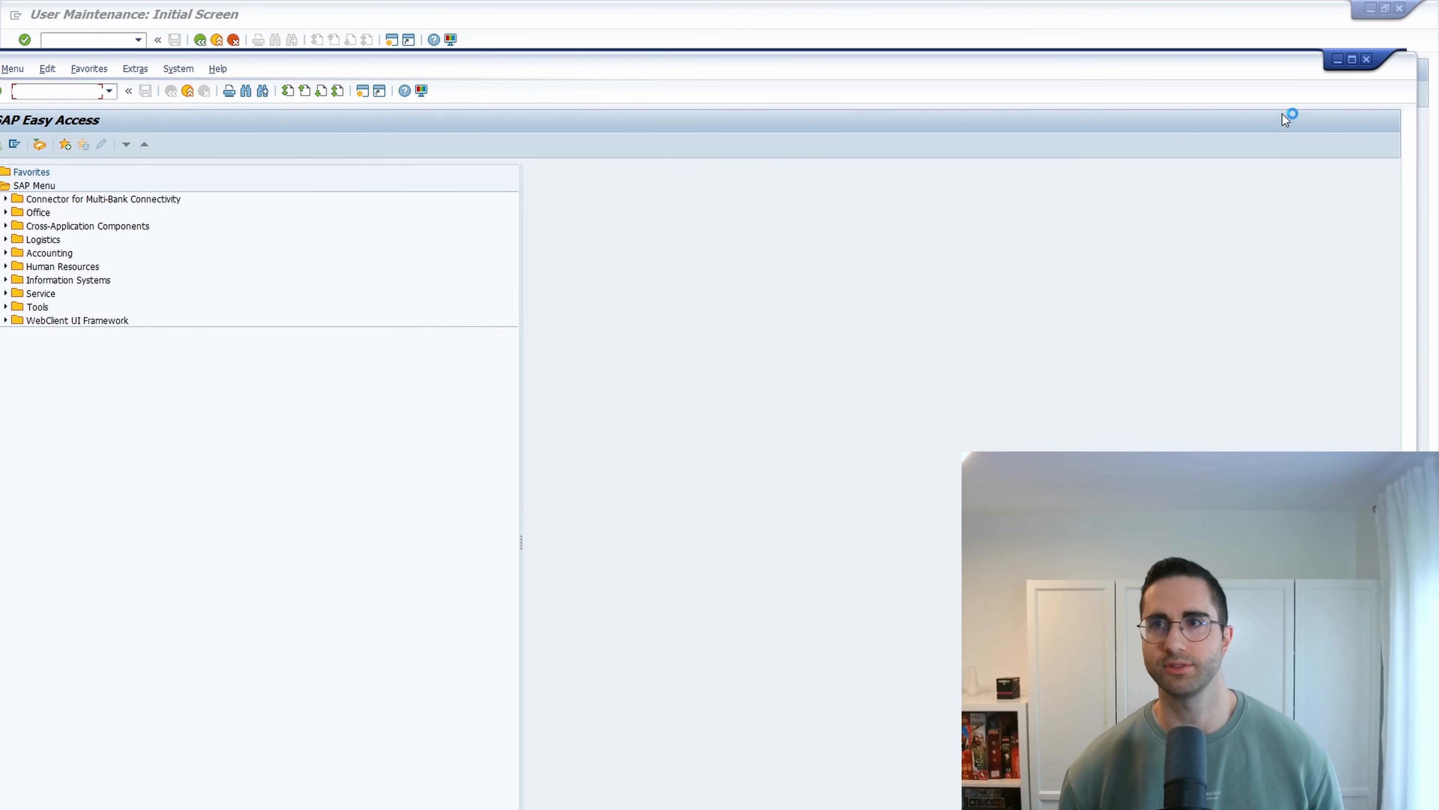
left_click_drag(1390, 66, 838, 371)
left_click_drag(627, 372, 895, 124)
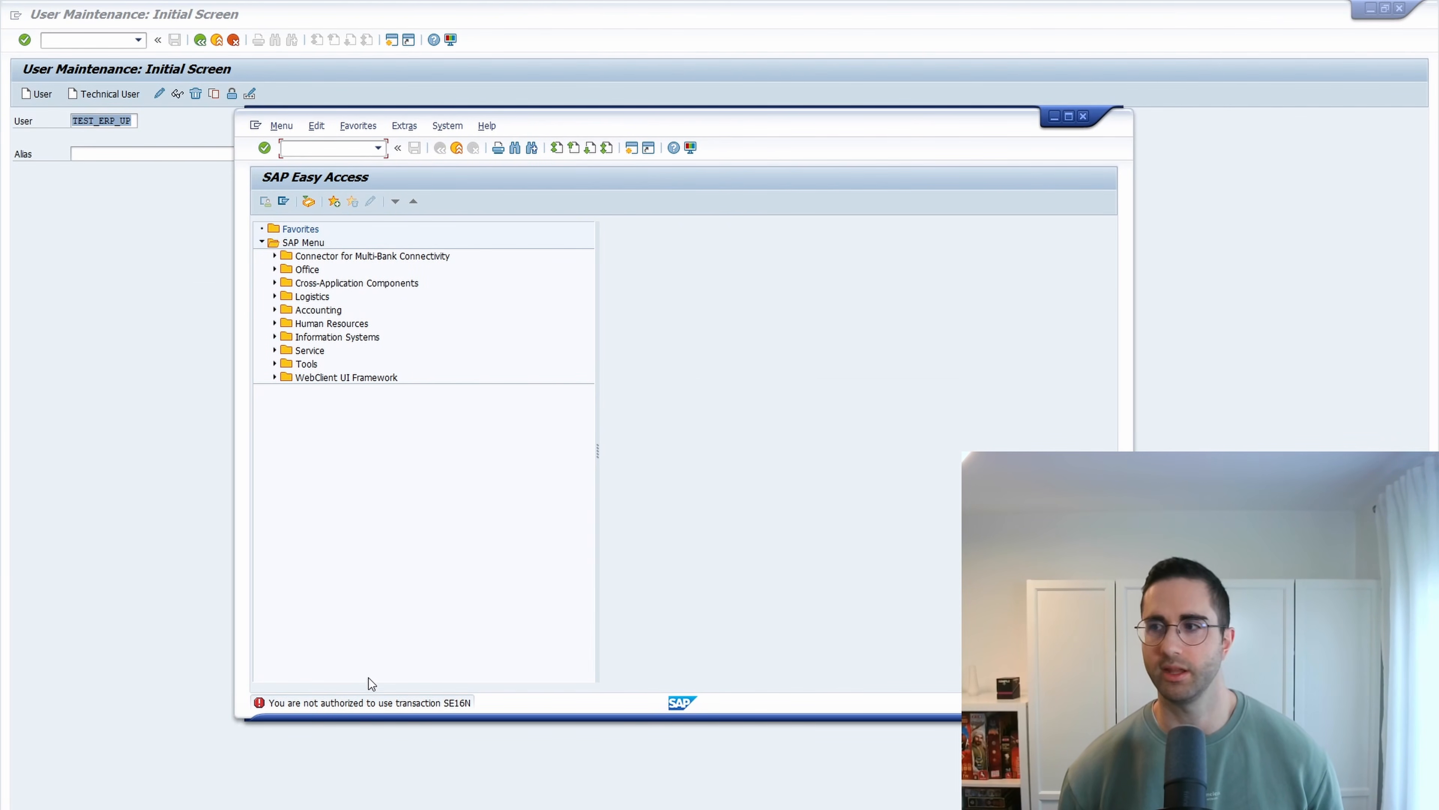
- Try to run transaction SE38 in the test user's session
left_click(328, 148)
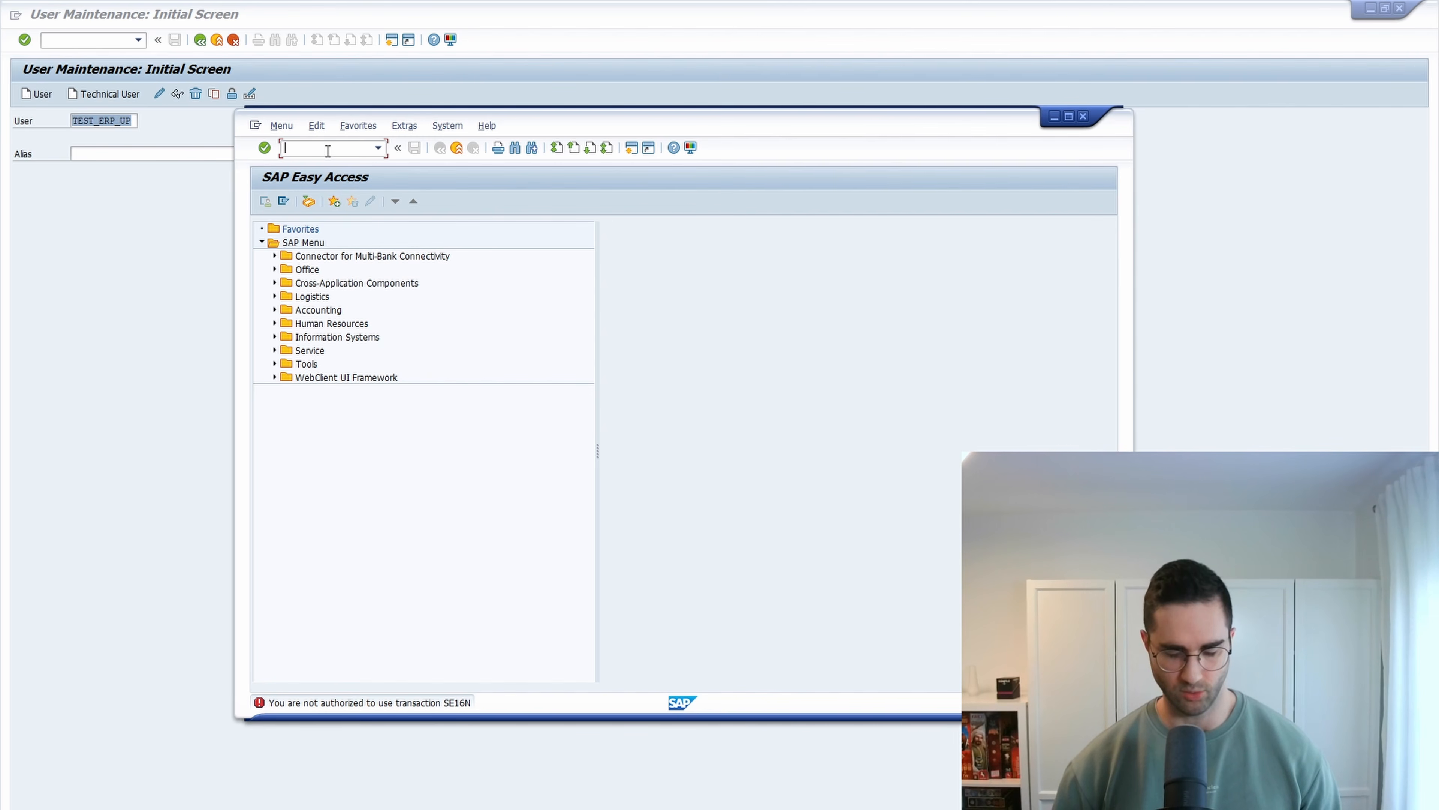
type("se38")
key("Return")
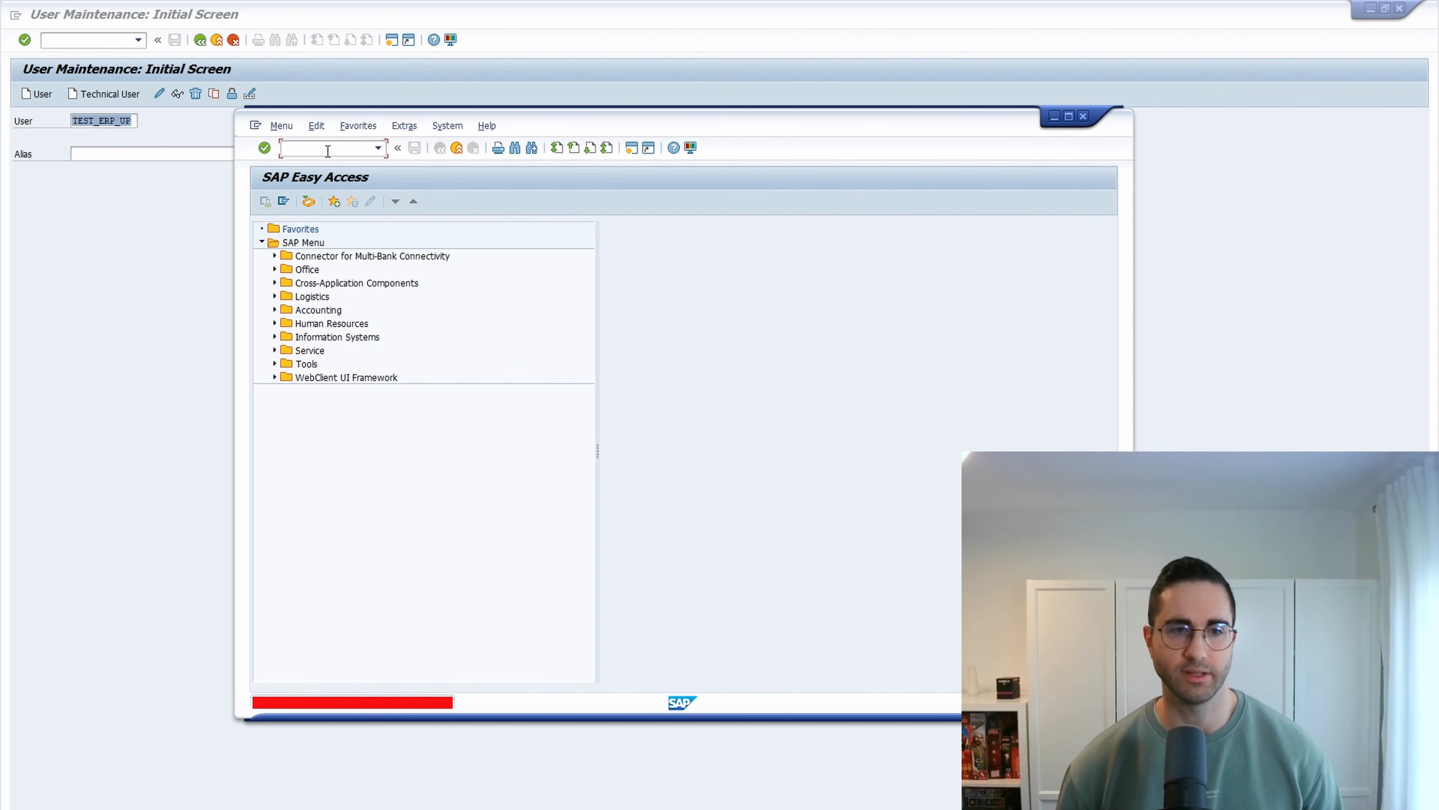
- Try to run transaction SU53 in the test user's session
type("su")
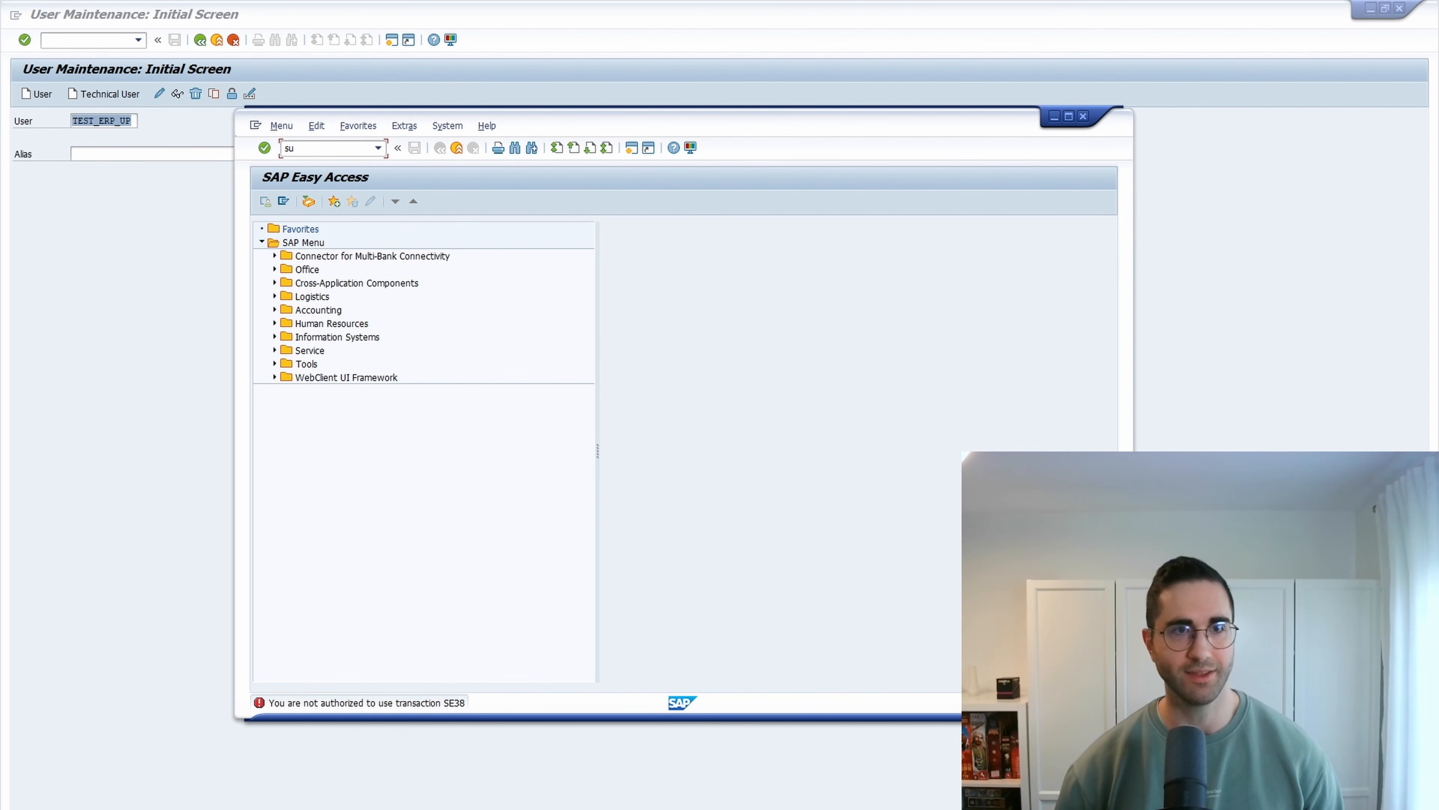
type("01")
key("Return")
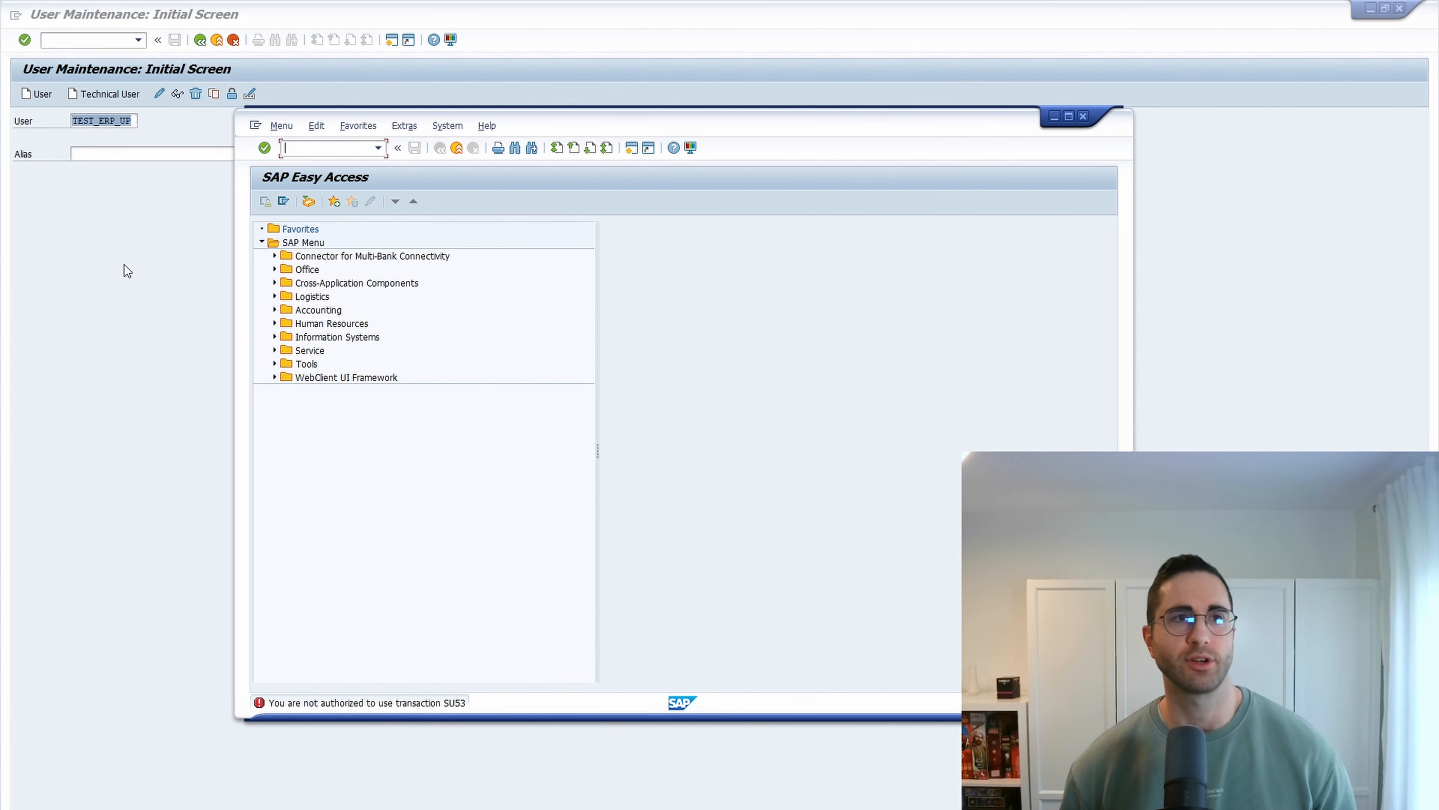
- Return to the administrator session and open user TEST_ERP_UP for change in SU01
left_click(125, 242)
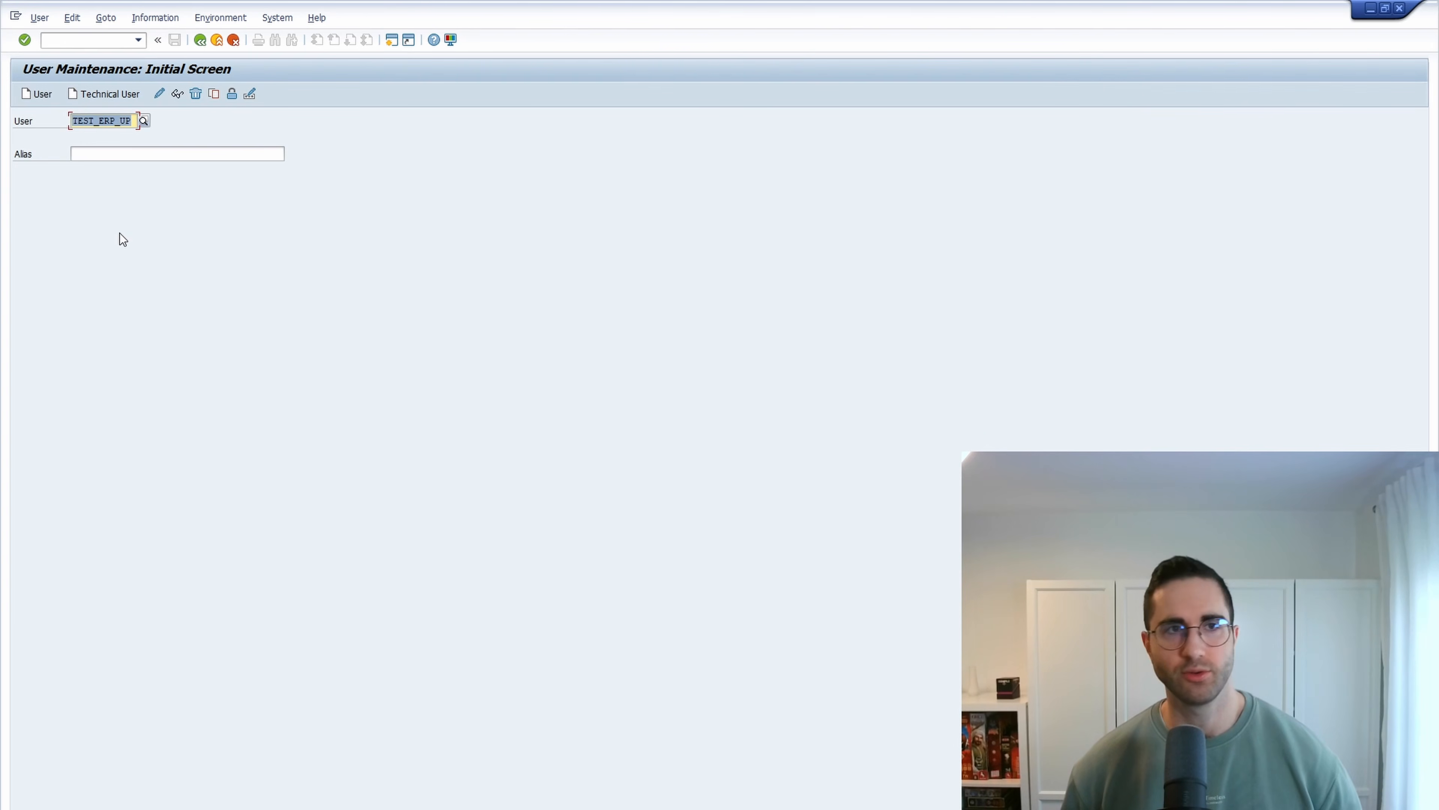
left_click(98, 39)
type("SU01")
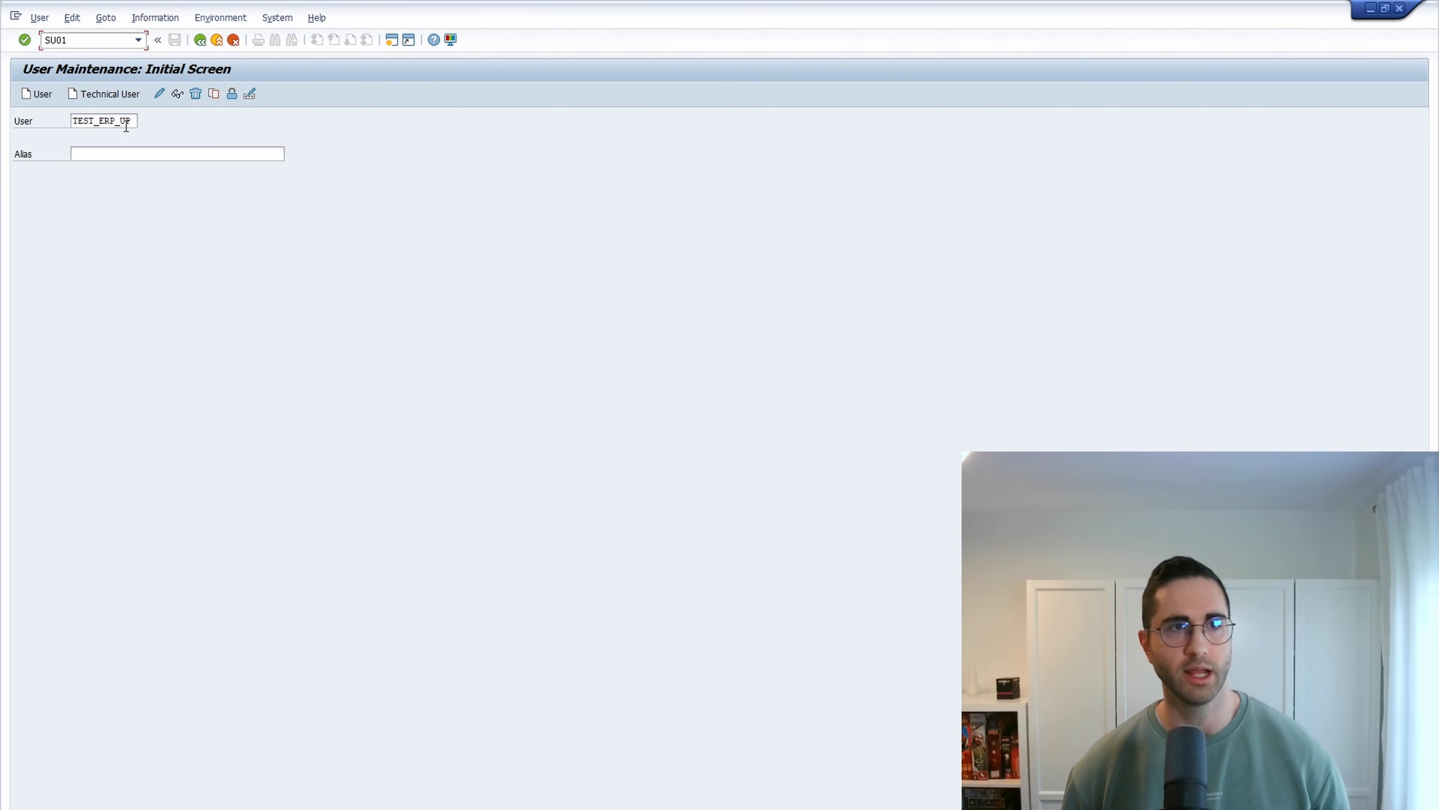
left_click(160, 94)
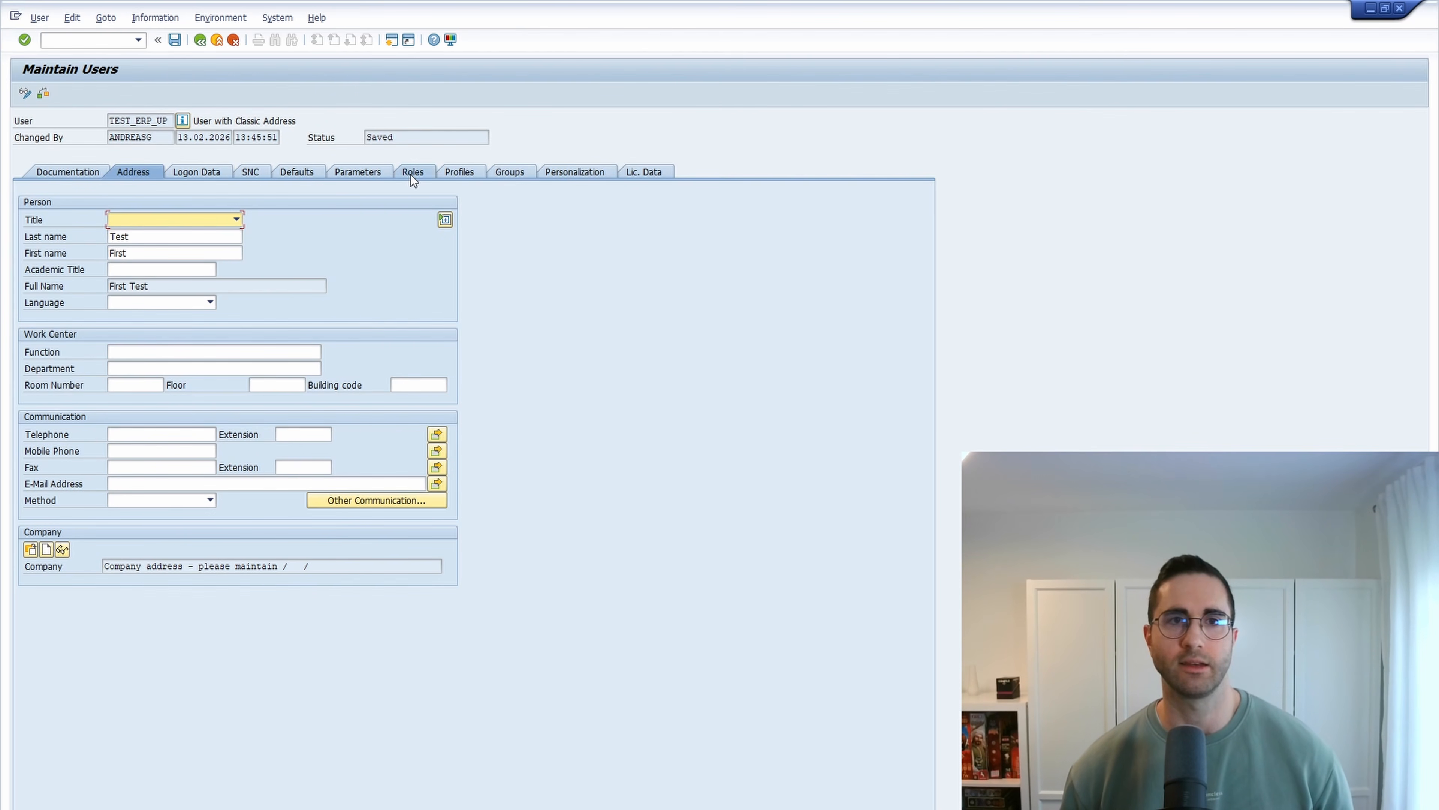
- Assign the SAP_ALL authorization profile to the user and save the change
left_click(411, 174)
left_click(465, 176)
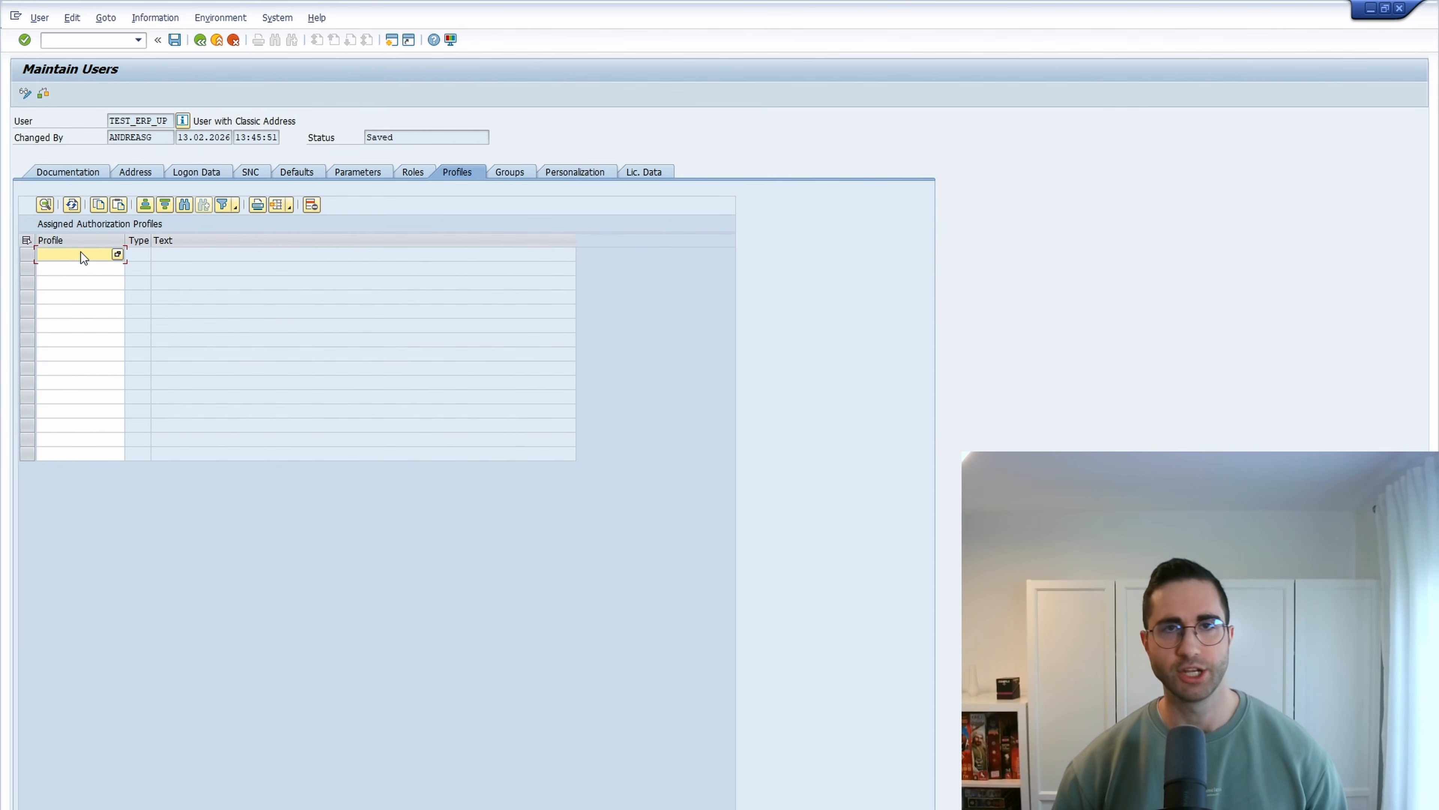
type("SAP_")
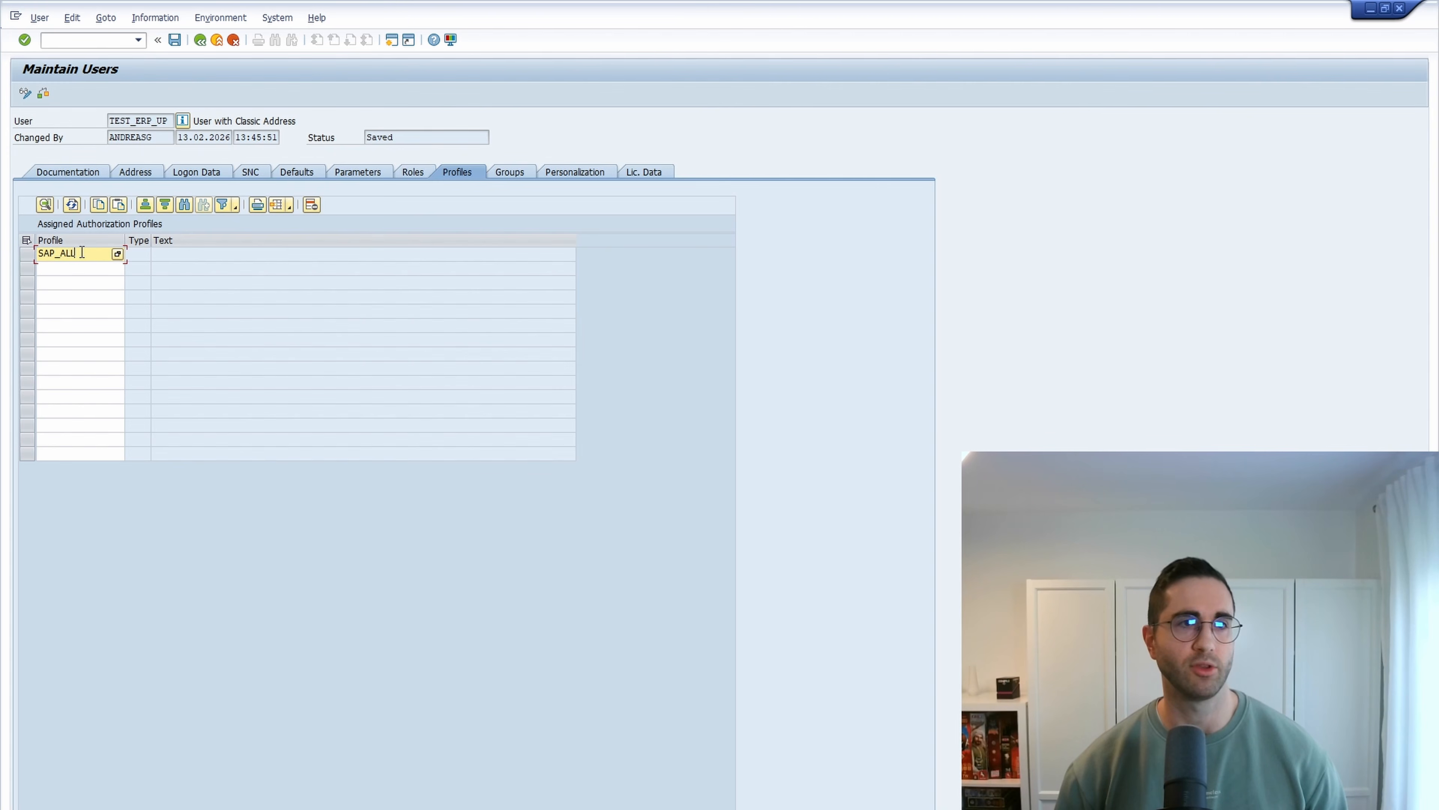
type("ALL")
key("Return")
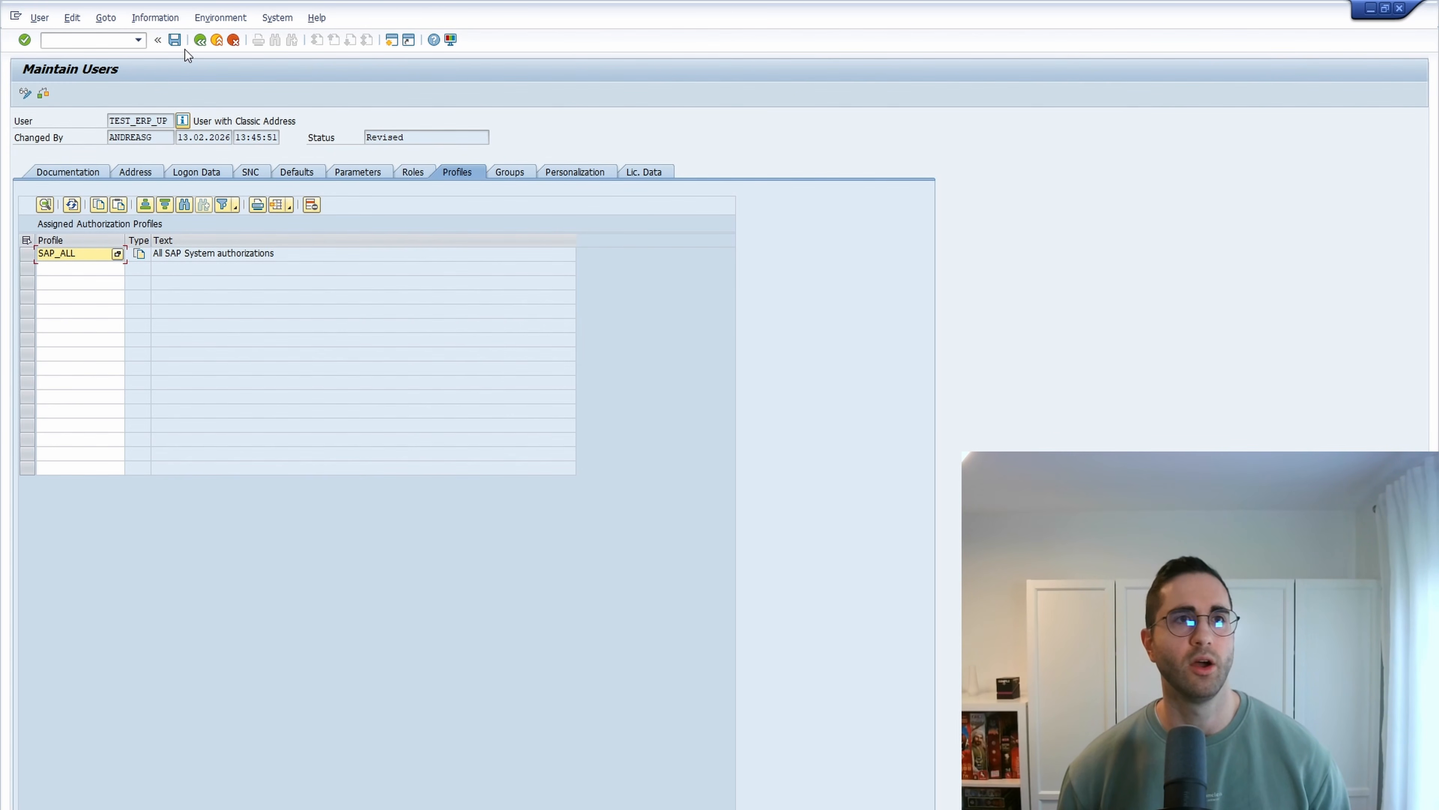
left_click(175, 40)
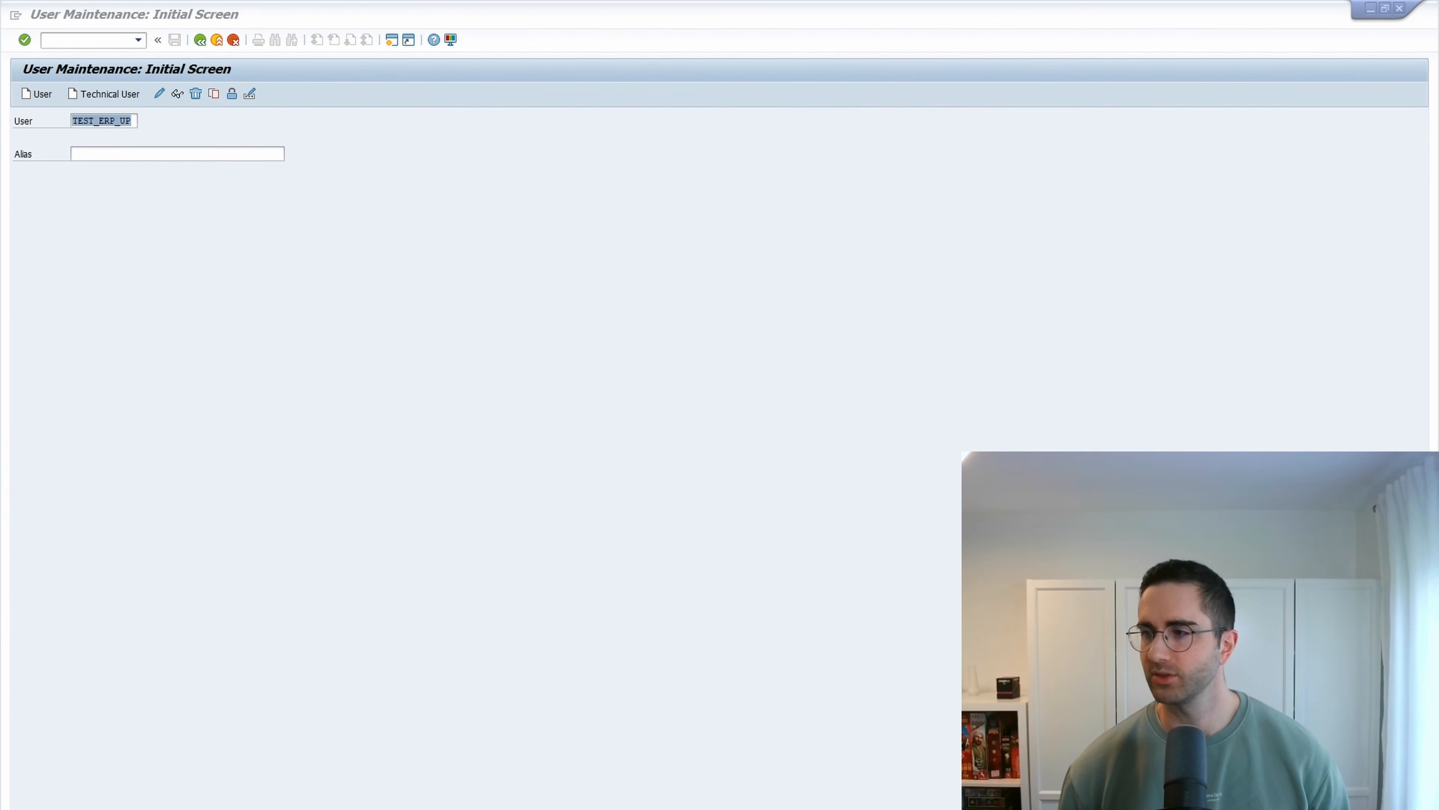
- Switch back to the test user's session and run transaction SE16N
key("alt+Tab")
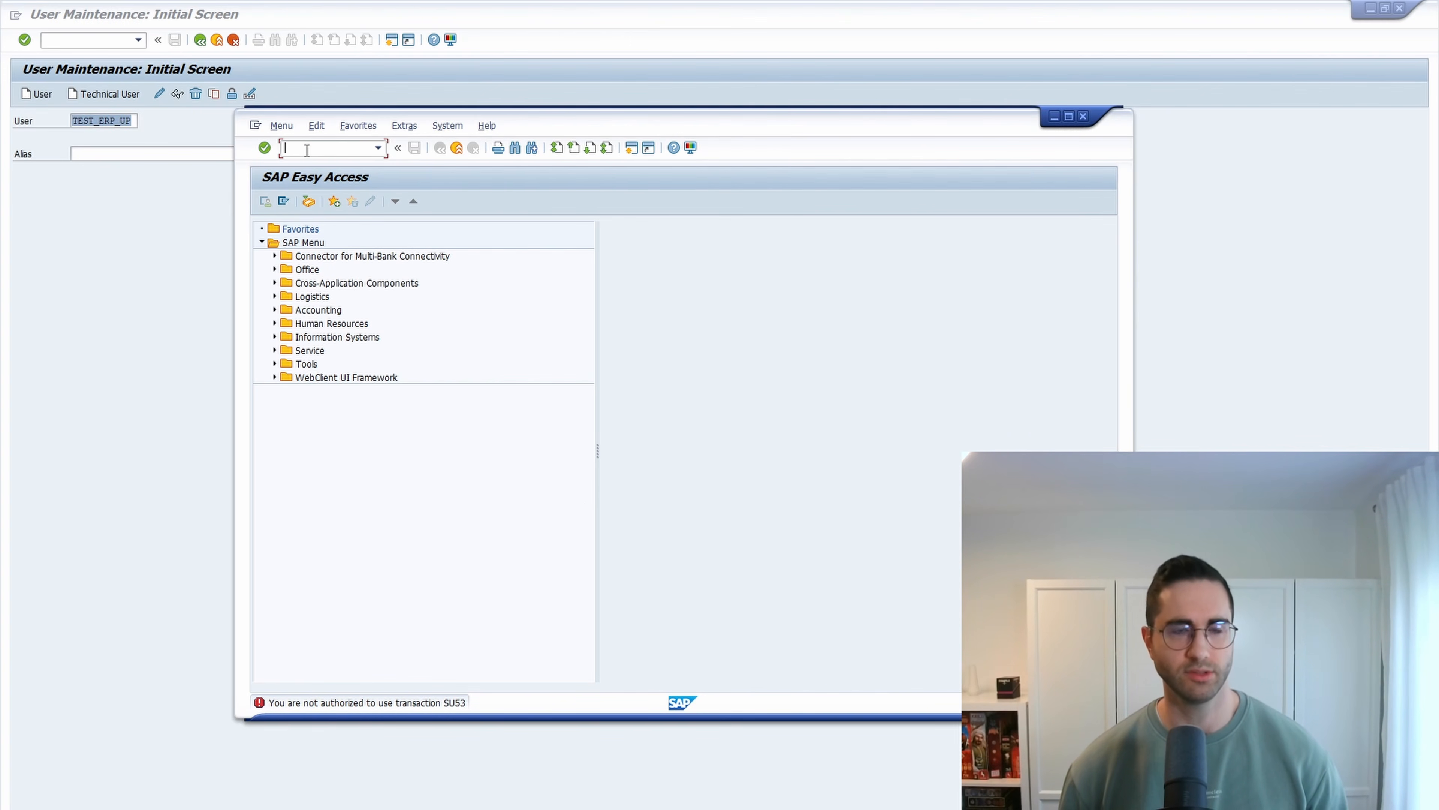
type("su")
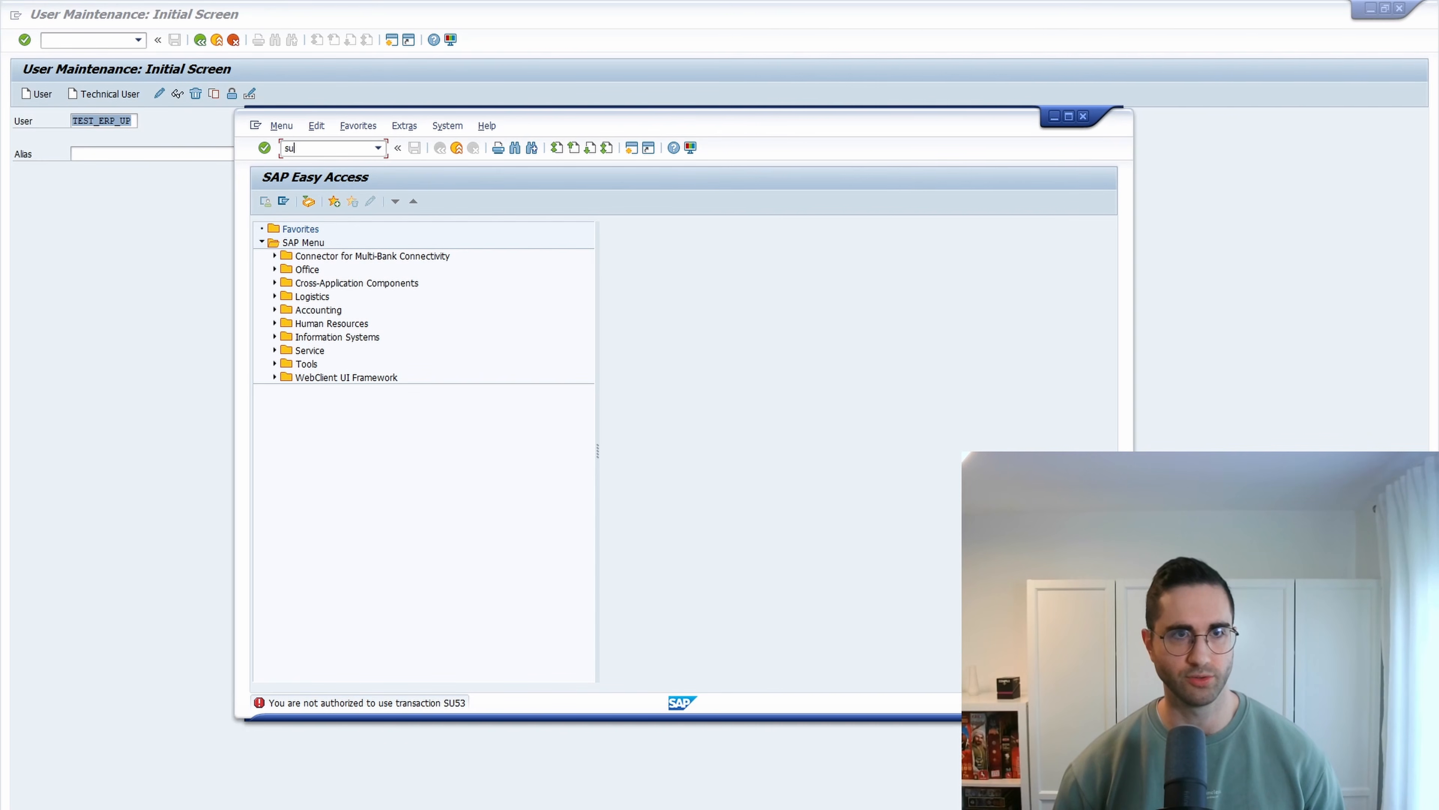
type("se16n")
key("Return")
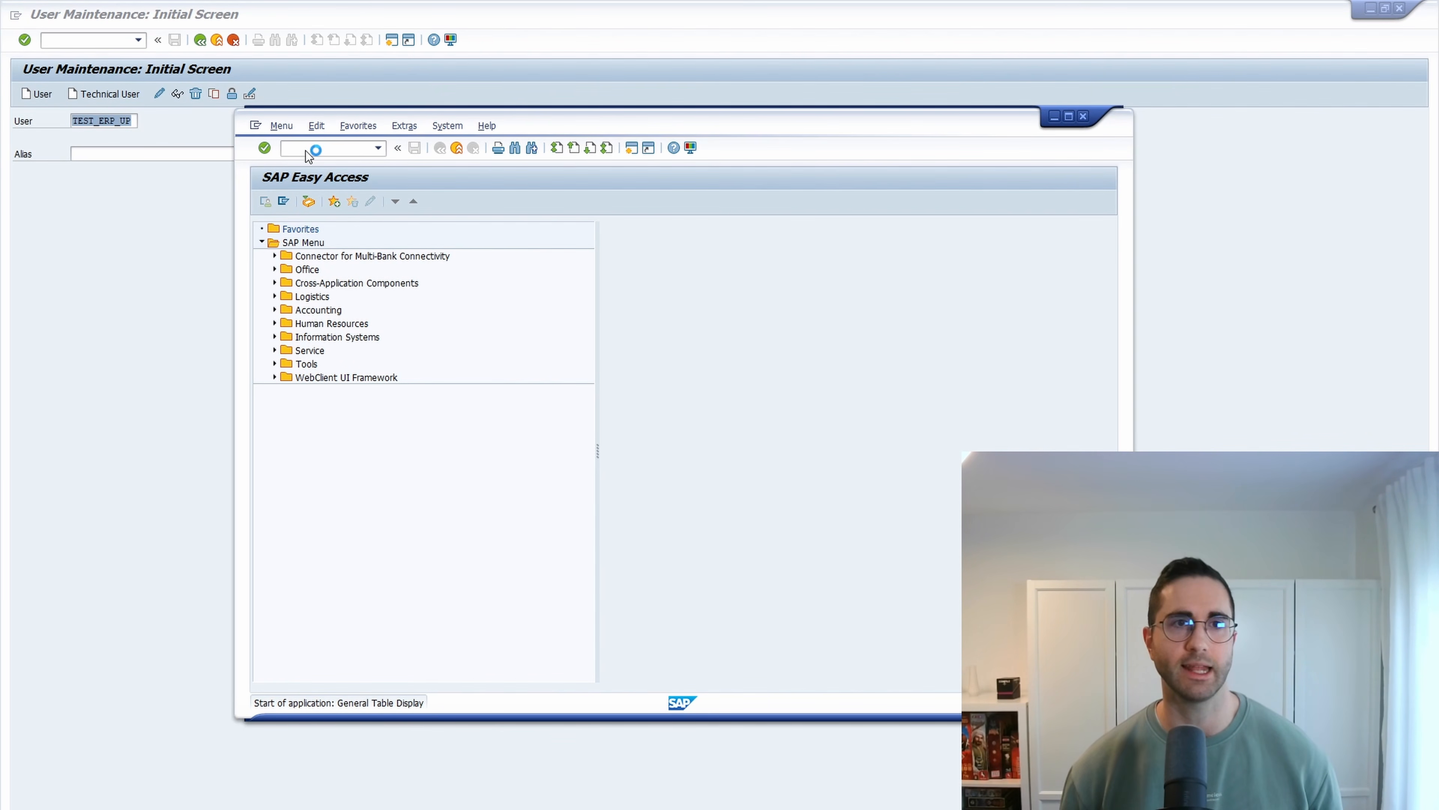